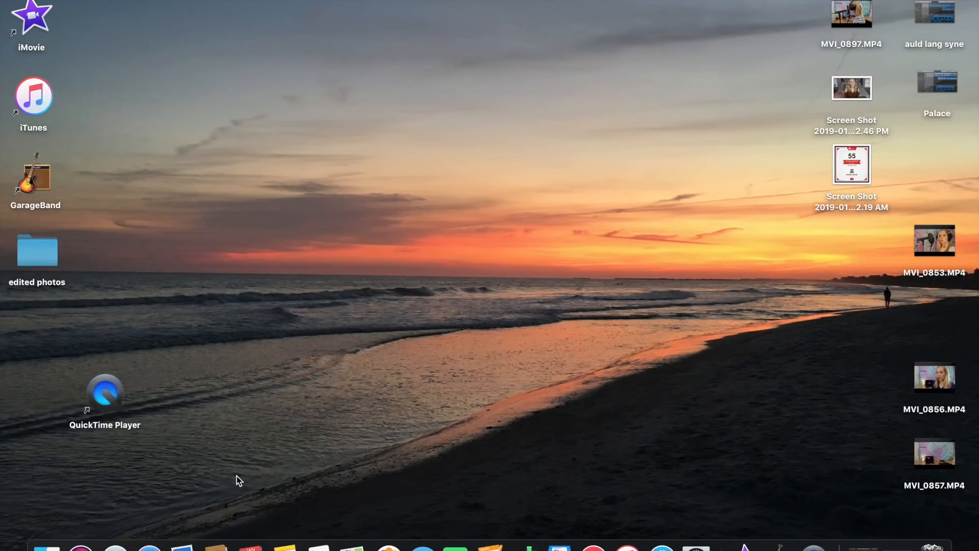
Open Safari in full screen and go to the Canva home page from the frequently visited sites
left_click(149, 547)
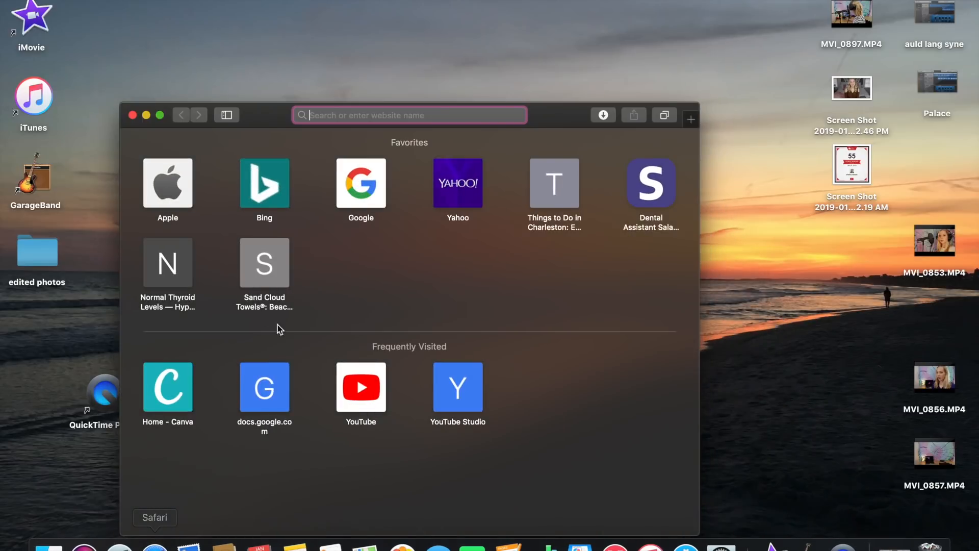
left_click(160, 116)
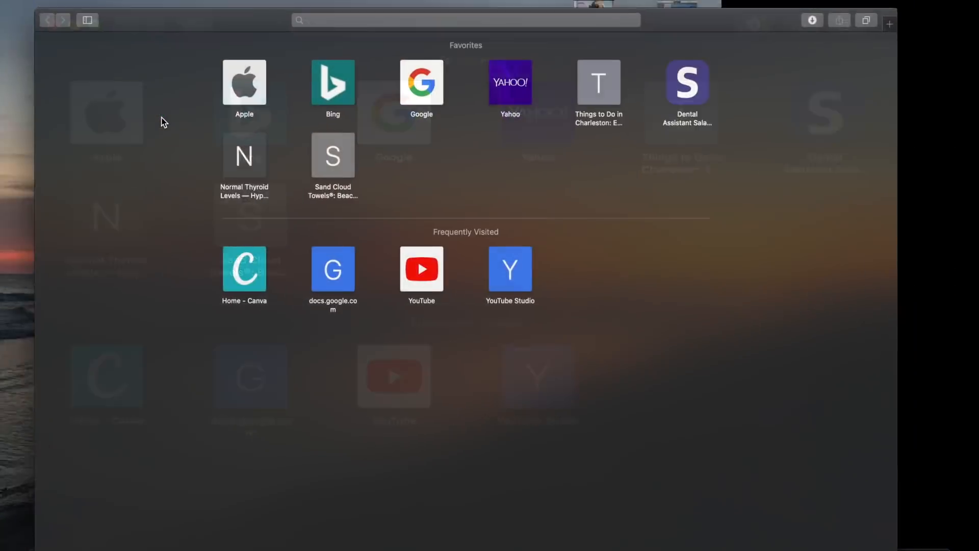
left_click(241, 246)
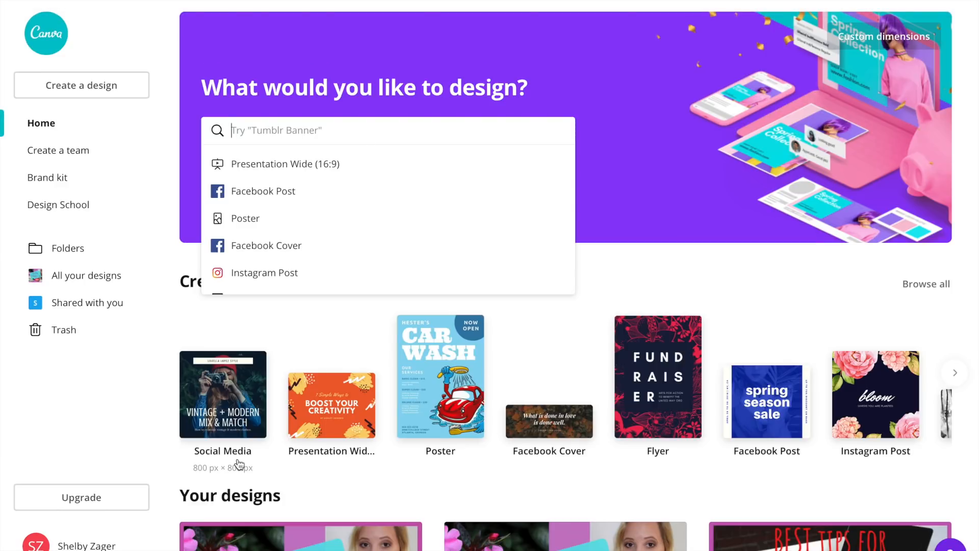
Look through the existing designs on the Canva home page and close the design search suggestions
scroll(240, 464, "down", 6)
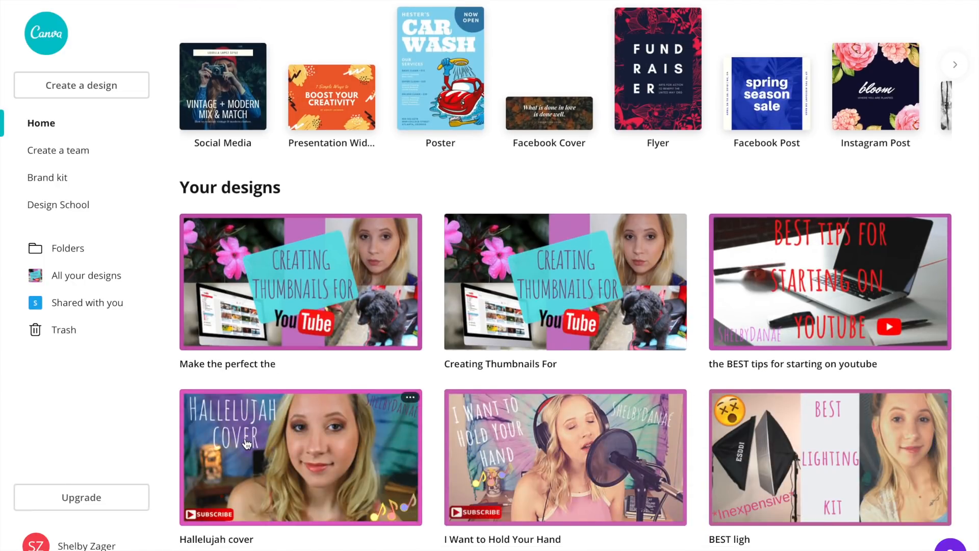
scroll(551, 405, "down", 7)
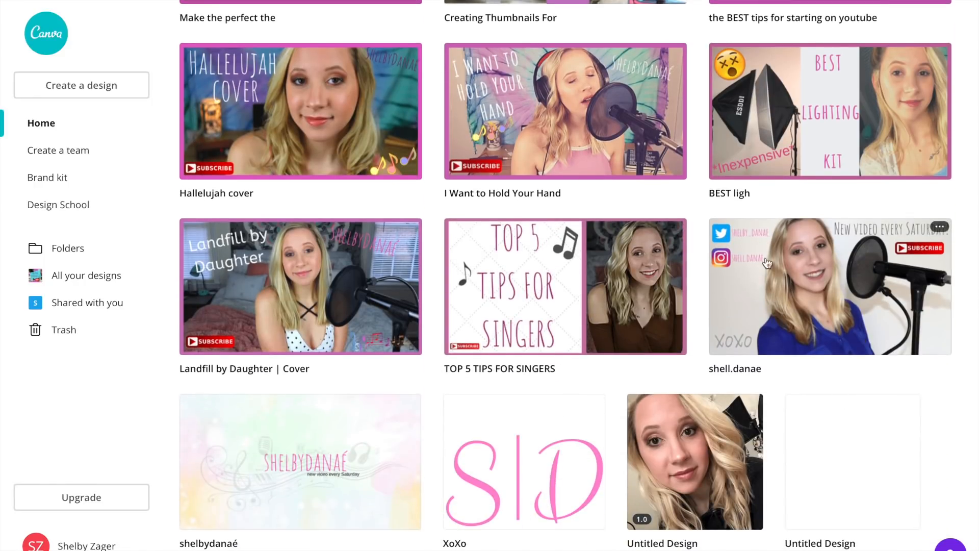
scroll(882, 481, "down", 1)
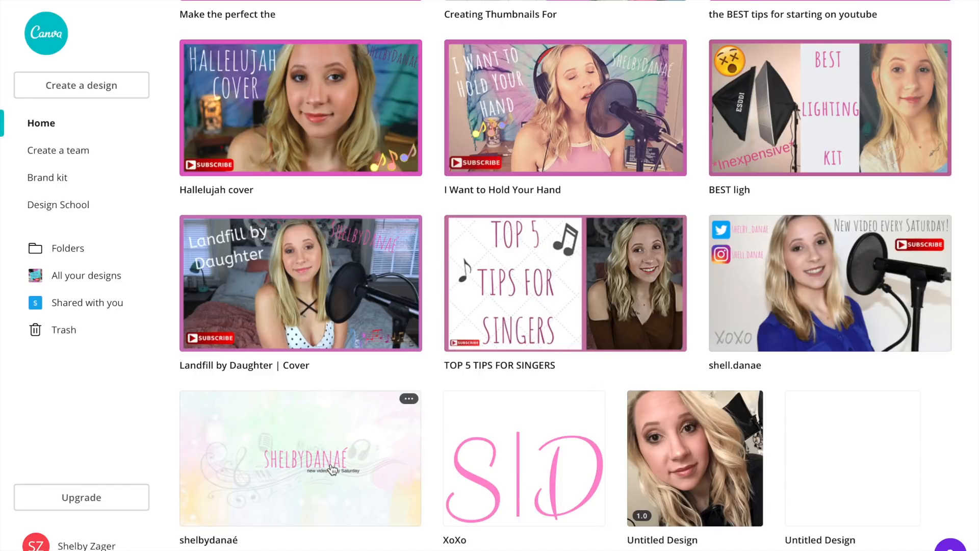
scroll(427, 362, "up", 10)
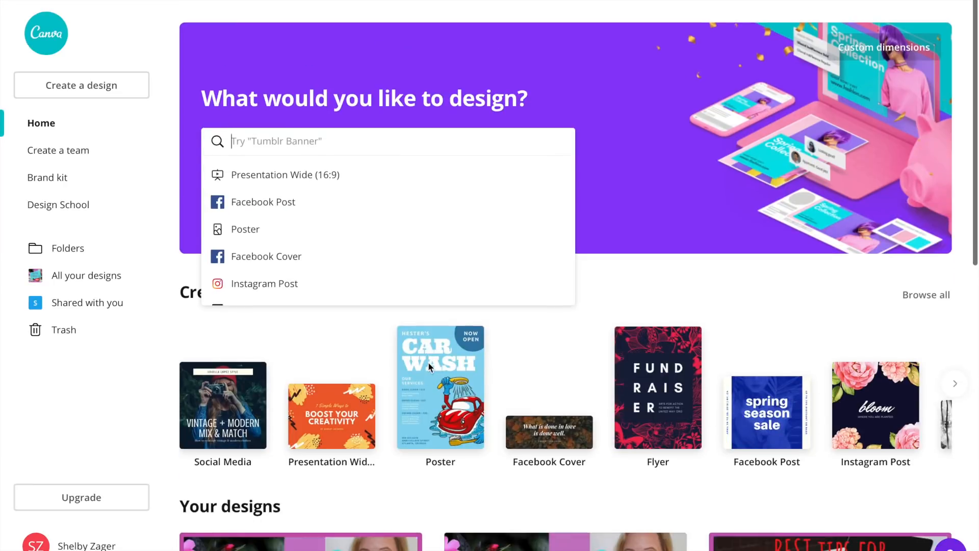
left_click(283, 329)
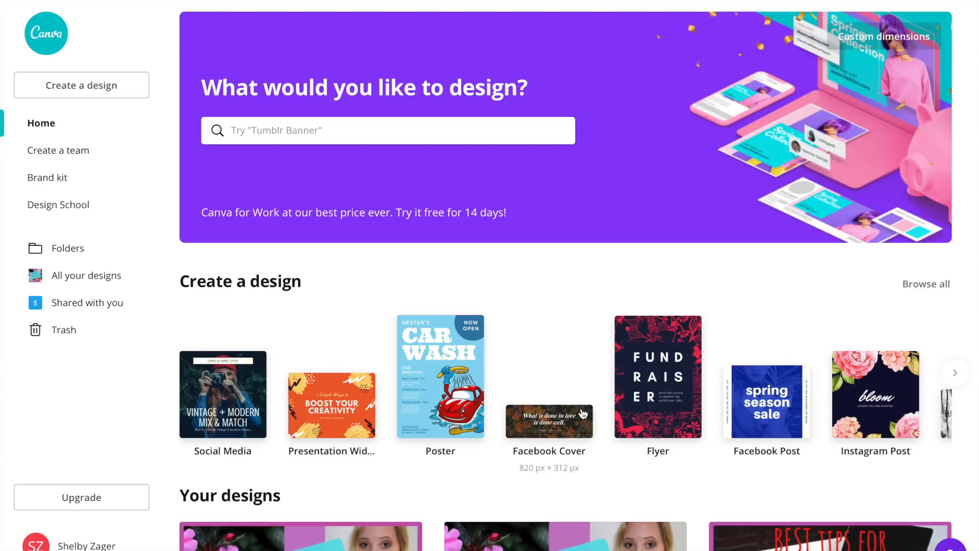
Find the YouTube Thumbnail format among the design types and create a new blank design with it
scroll(582, 413, "right", 7)
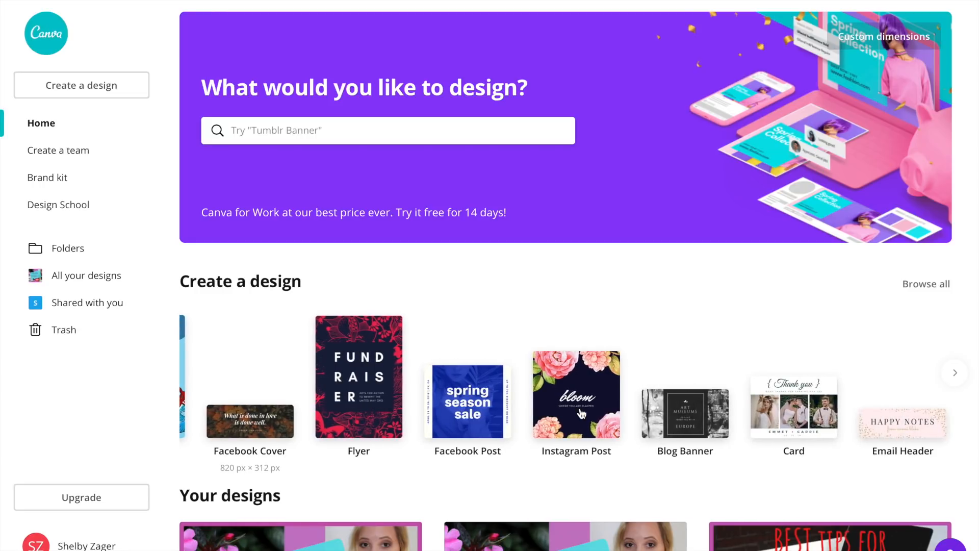
scroll(581, 413, "right", 5)
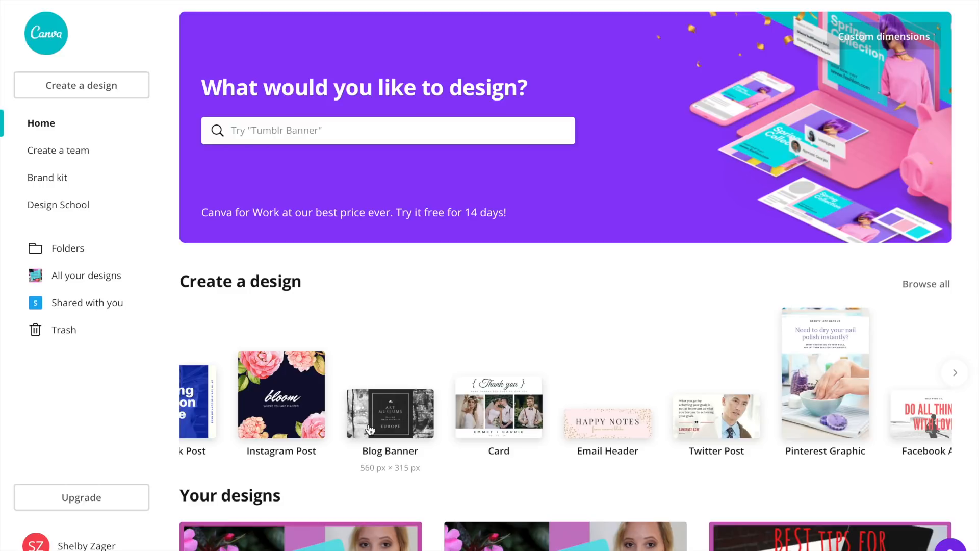
scroll(641, 438, "right", 5)
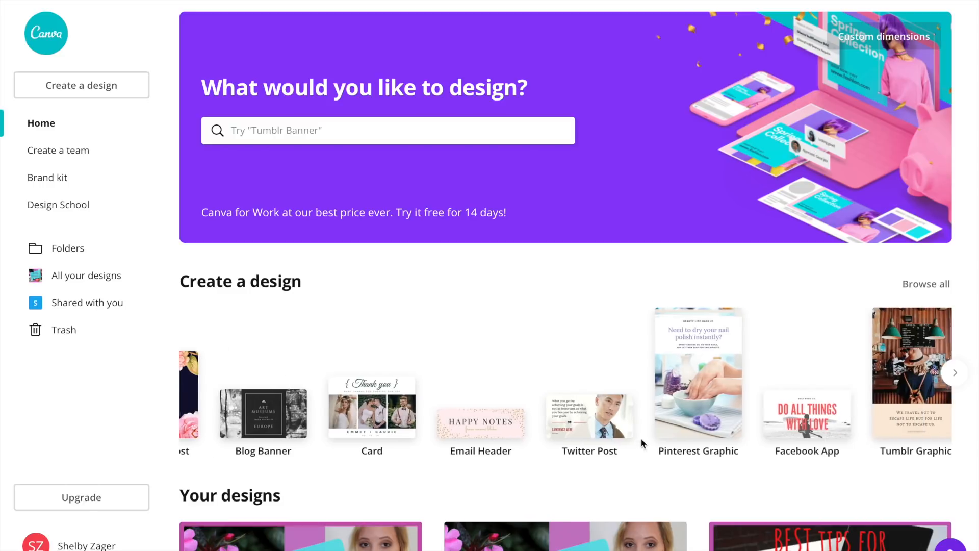
scroll(640, 437, "right", 9)
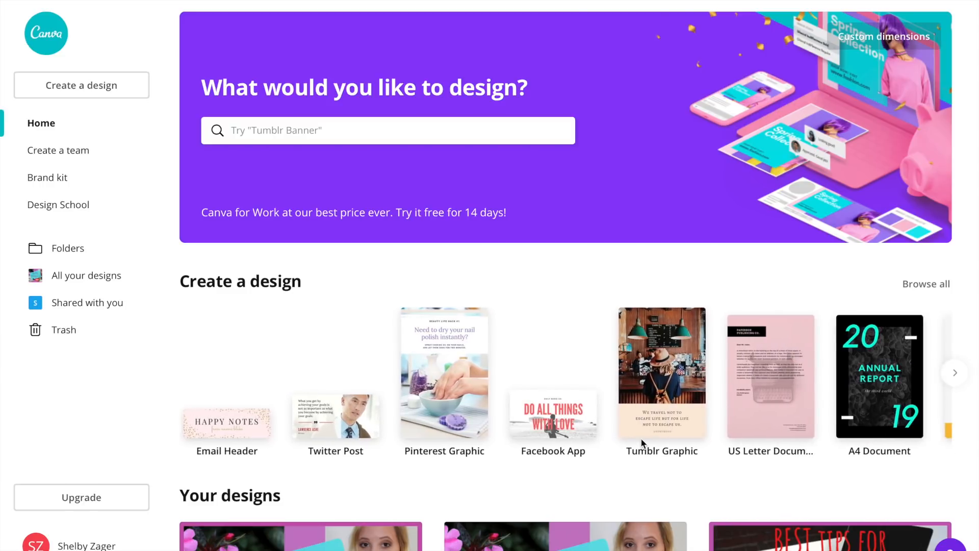
scroll(640, 442, "right", 6)
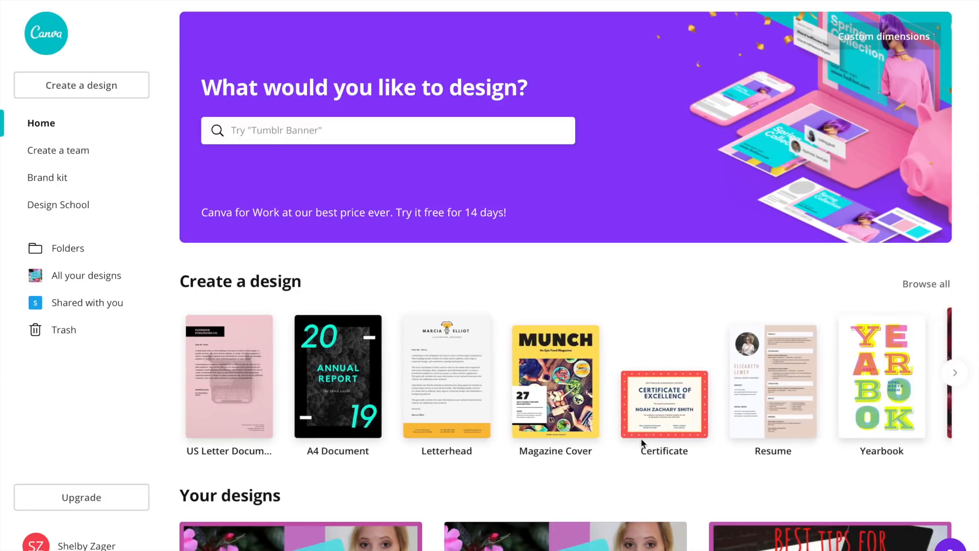
scroll(641, 441, "right", 20)
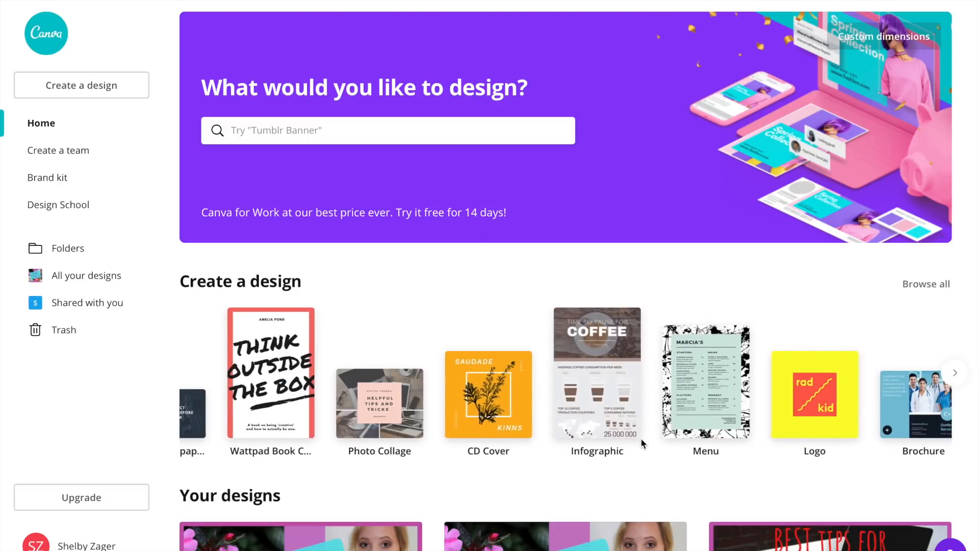
scroll(641, 437, "right", 15)
scroll(640, 437, "left", 6)
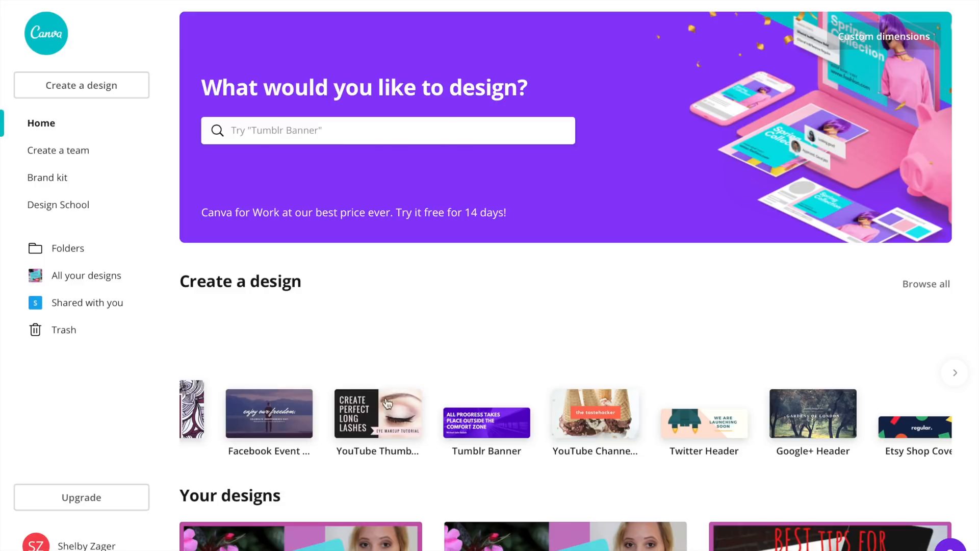
left_click(382, 417)
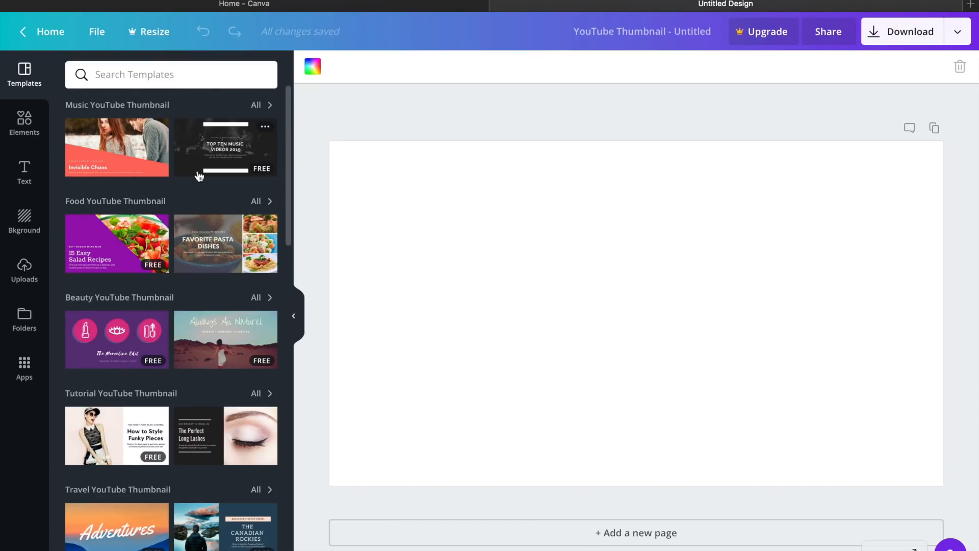
Examine the full range of elements, including grids, shapes, charts, lines, frames, illustrations and icons
left_click(31, 131)
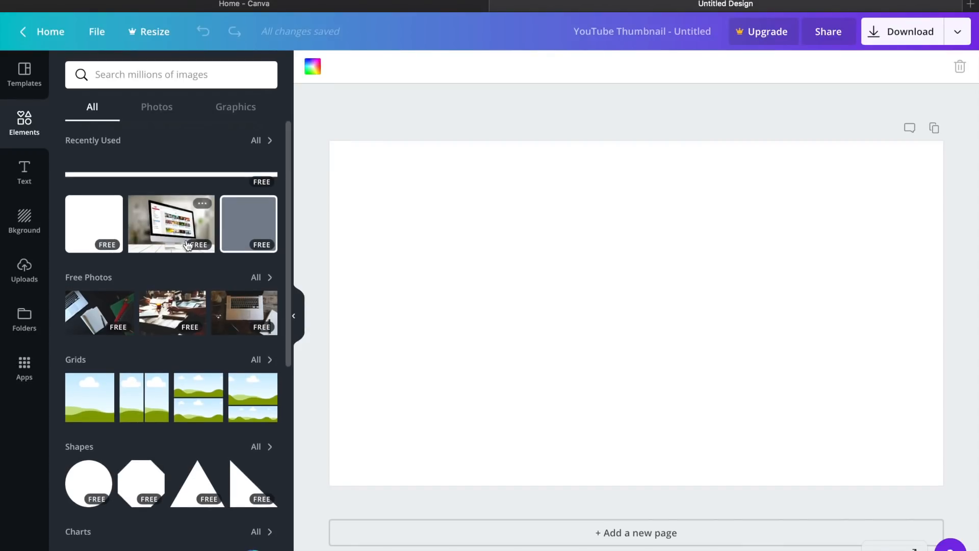
scroll(236, 413, "down", 5)
scroll(236, 413, "down", 2)
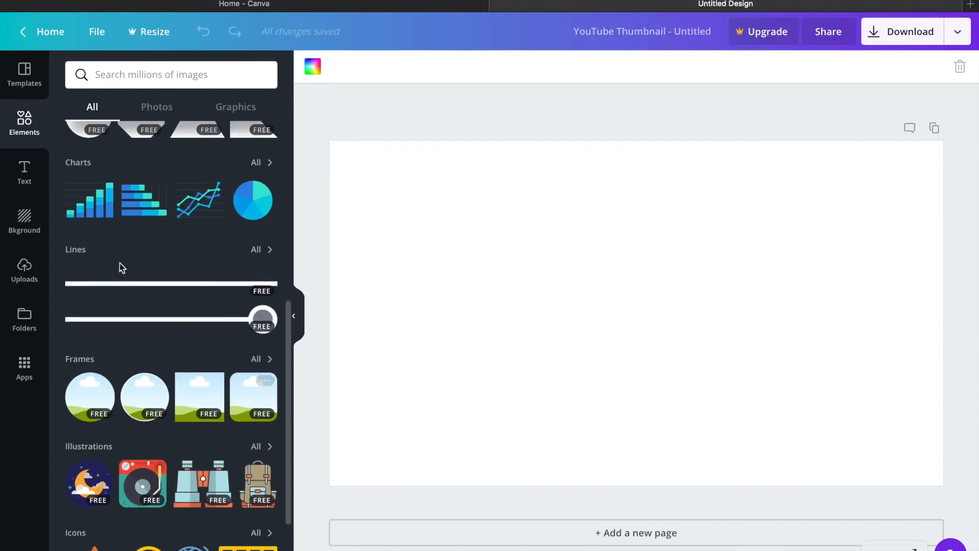
scroll(169, 495, "down", 3)
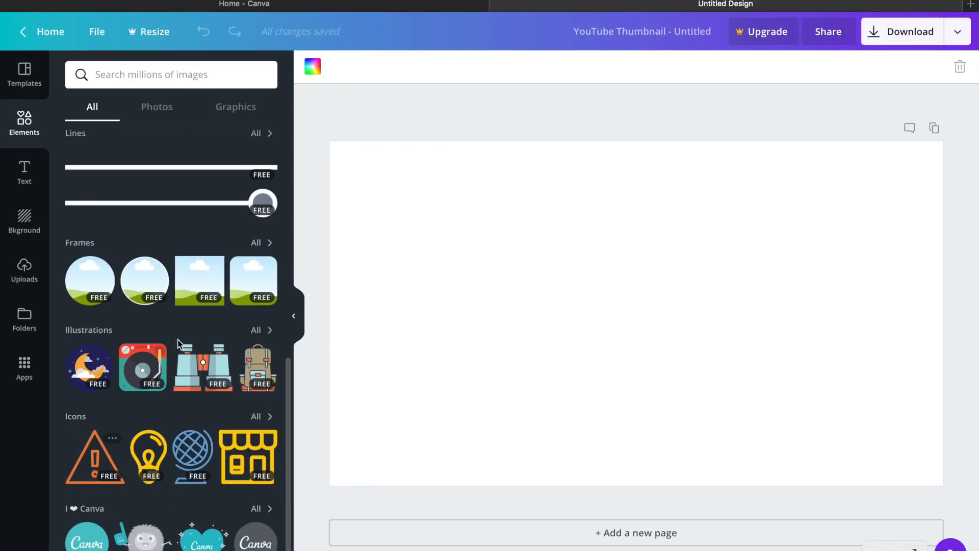
scroll(180, 333, "up", 5)
scroll(180, 332, "up", 2)
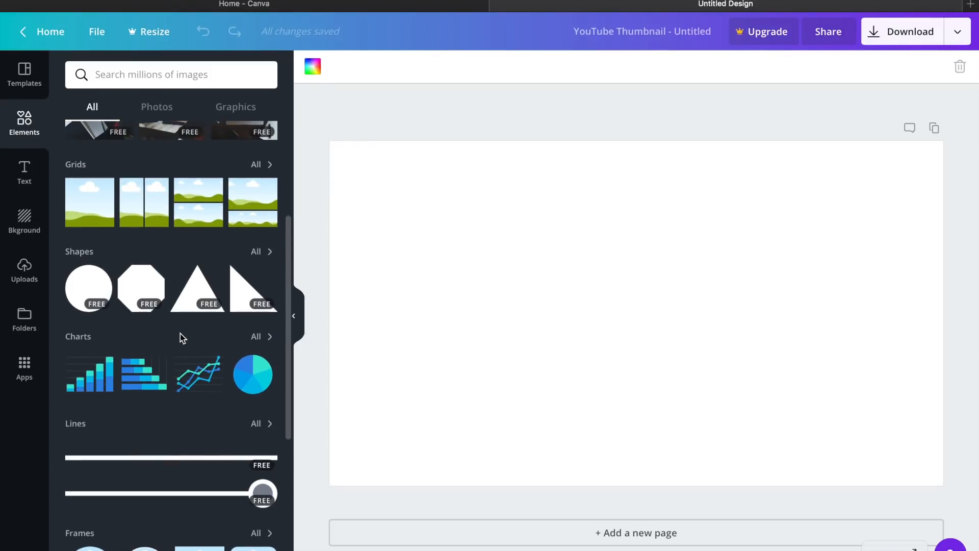
scroll(179, 333, "up", 5)
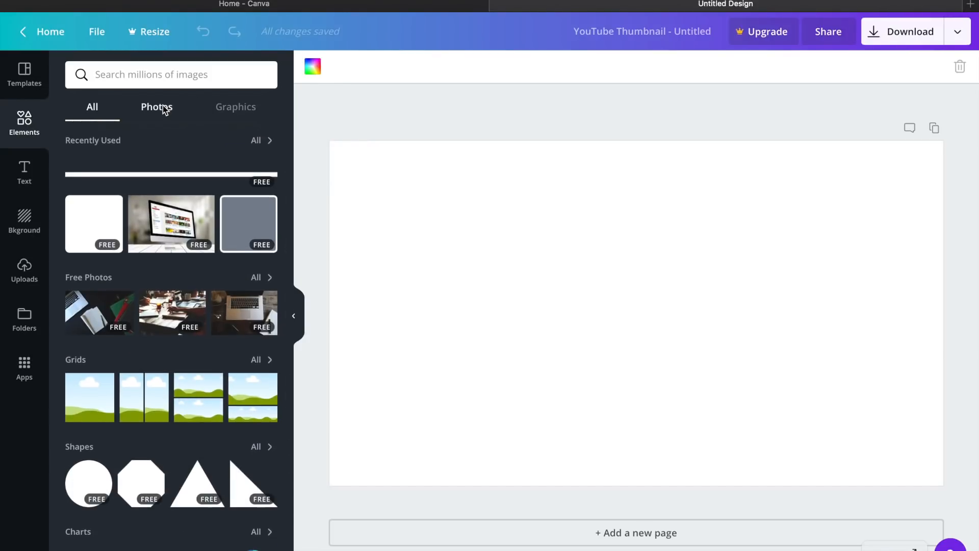
Browse the element library's photo categories and its graphics categories
left_click(162, 107)
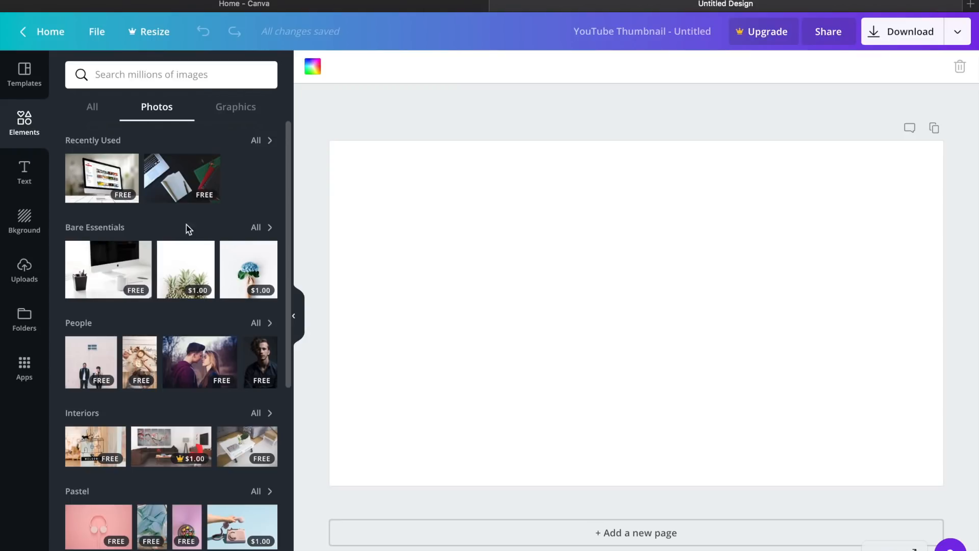
scroll(212, 276, "down", 3)
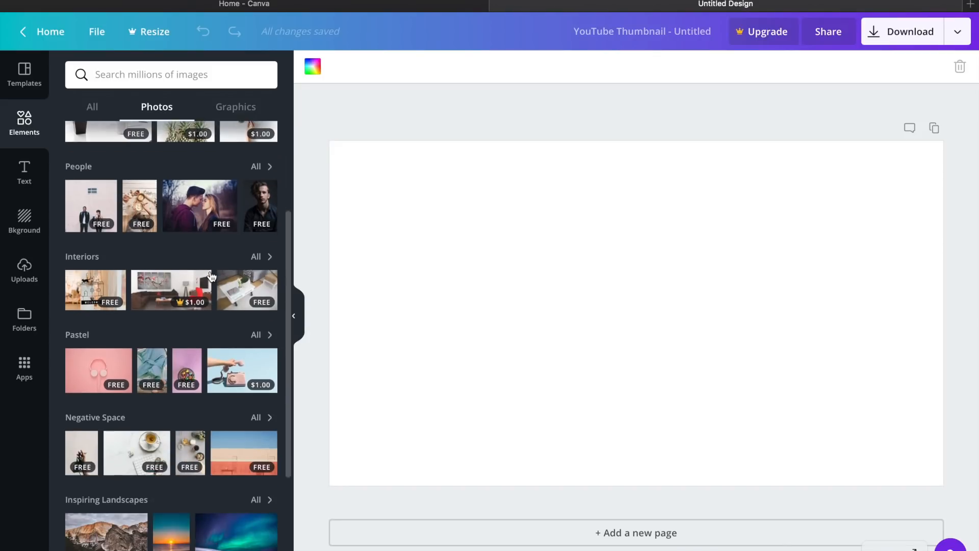
scroll(211, 276, "down", 4)
scroll(212, 276, "down", 5)
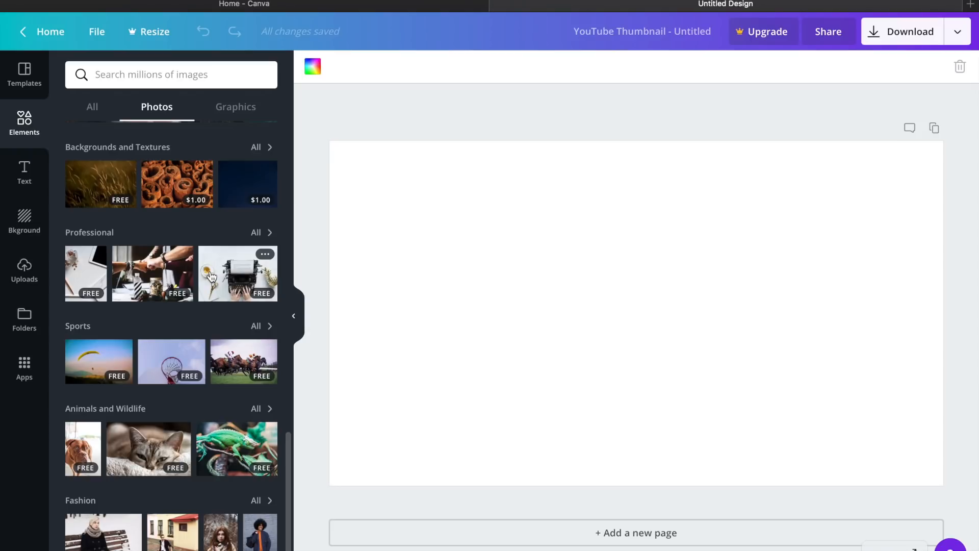
left_click(231, 116)
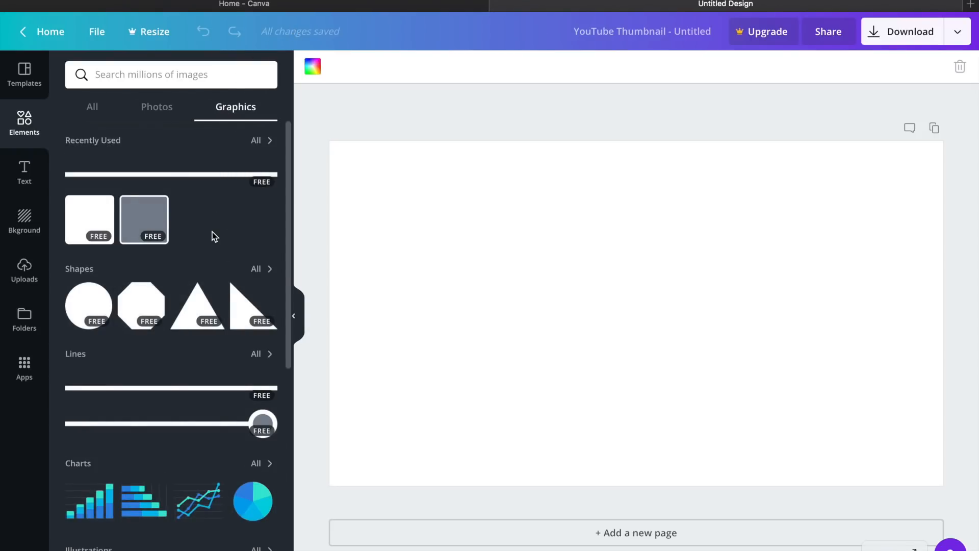
scroll(212, 234, "down", 10)
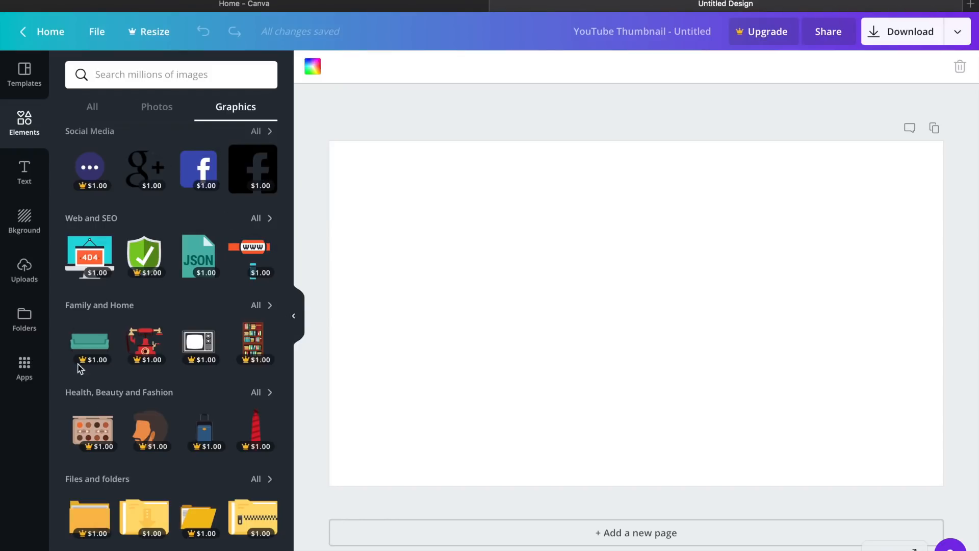
scroll(172, 226, "up", 10)
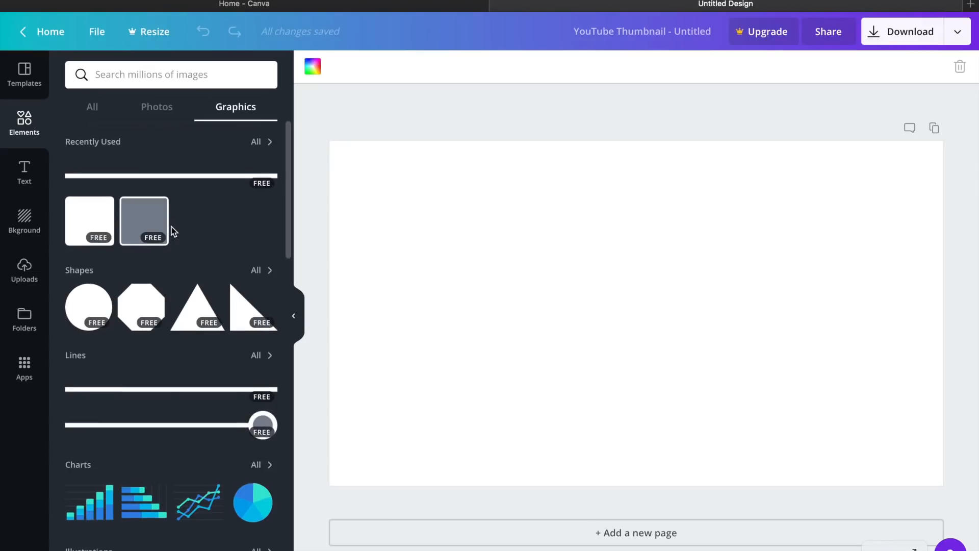
View the available text styles and browse the collection of backgrounds
left_click(24, 181)
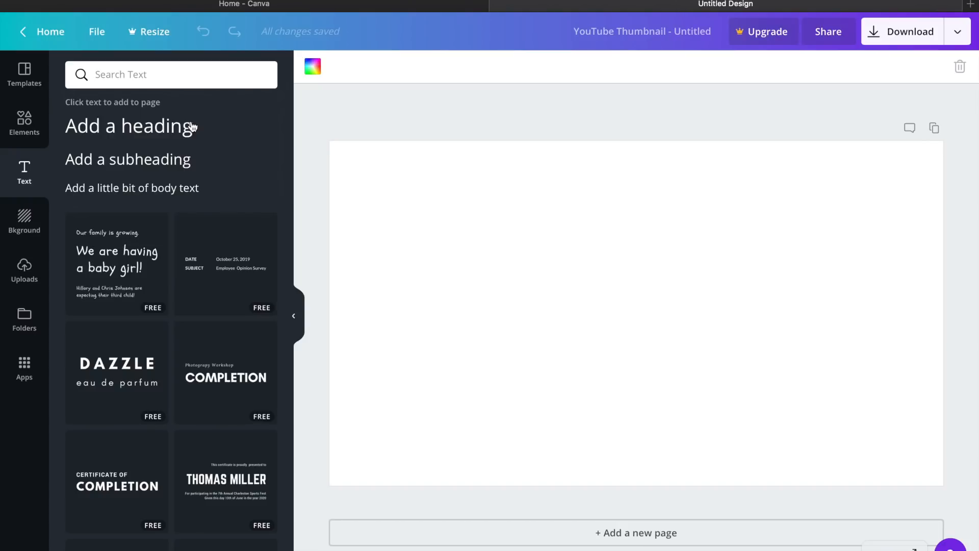
left_click(34, 217)
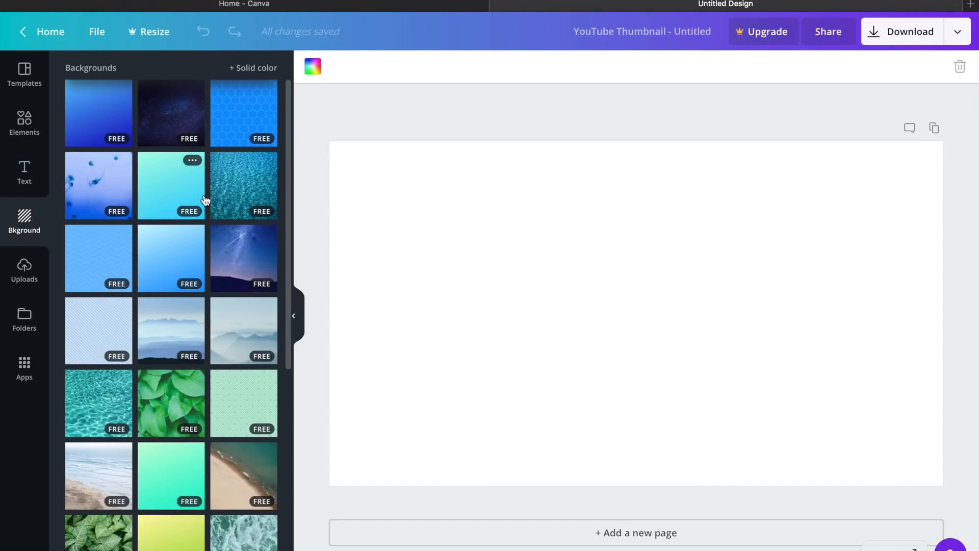
scroll(136, 369, "down", 5)
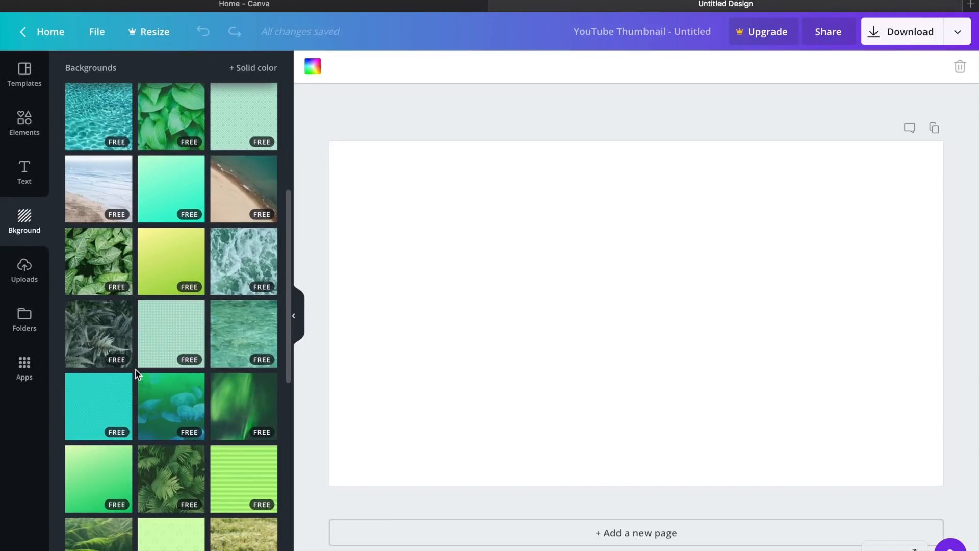
scroll(135, 369, "down", 20)
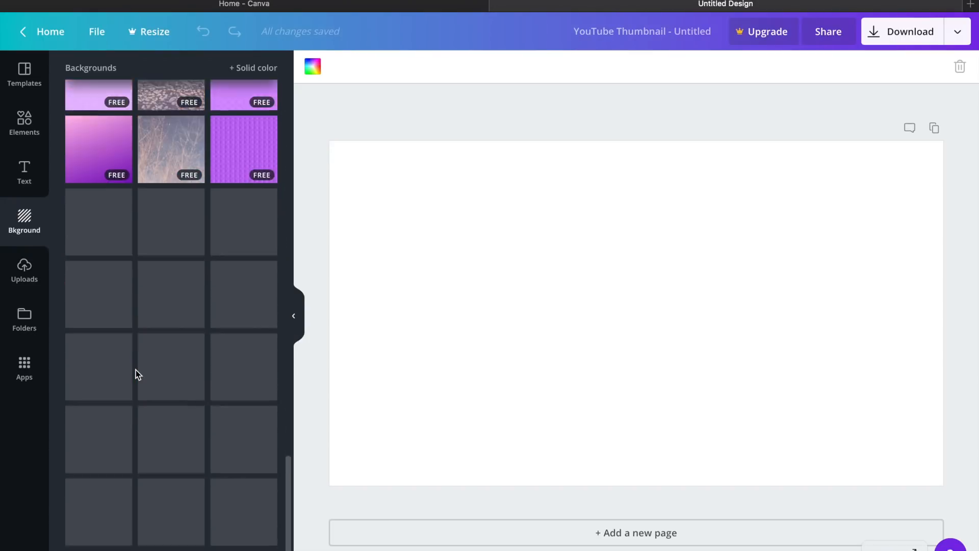
scroll(136, 369, "down", 2)
scroll(136, 369, "down", 5)
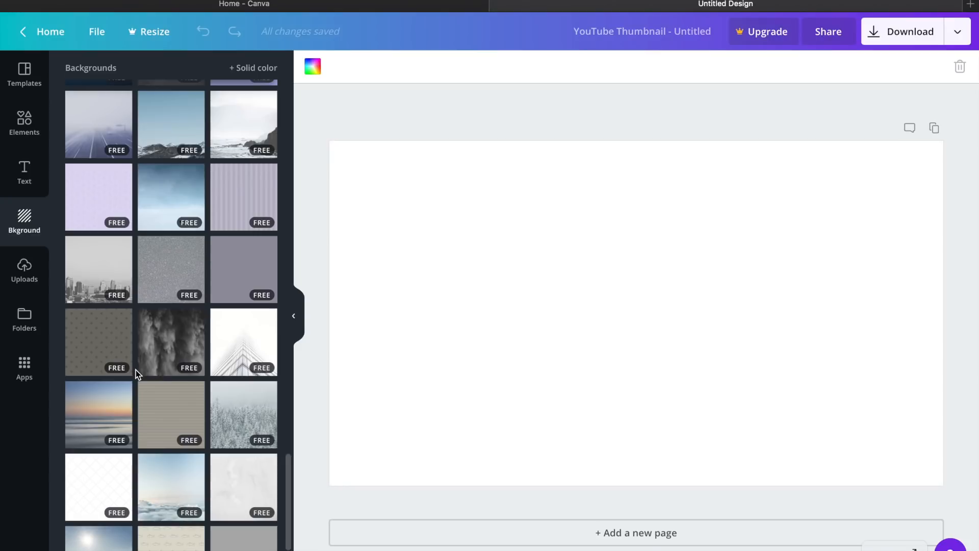
scroll(136, 369, "down", 3)
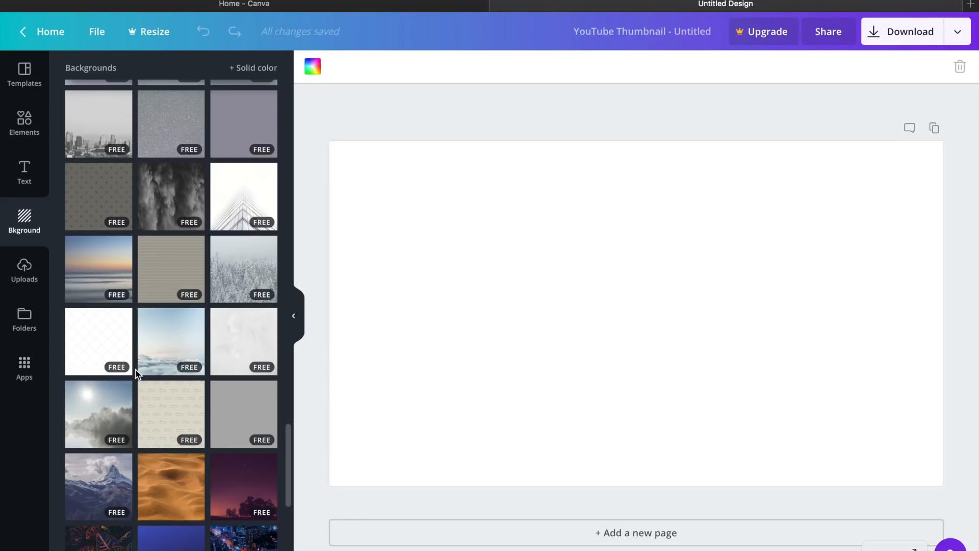
Look through the previously uploaded images, from portraits and logos to music graphics and pastel backgrounds
left_click(17, 287)
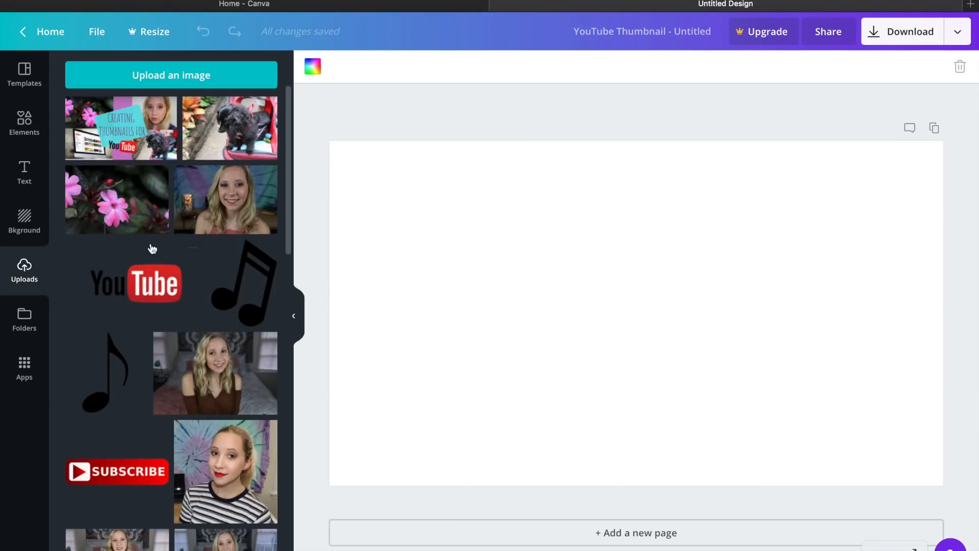
scroll(199, 130, "down", 6)
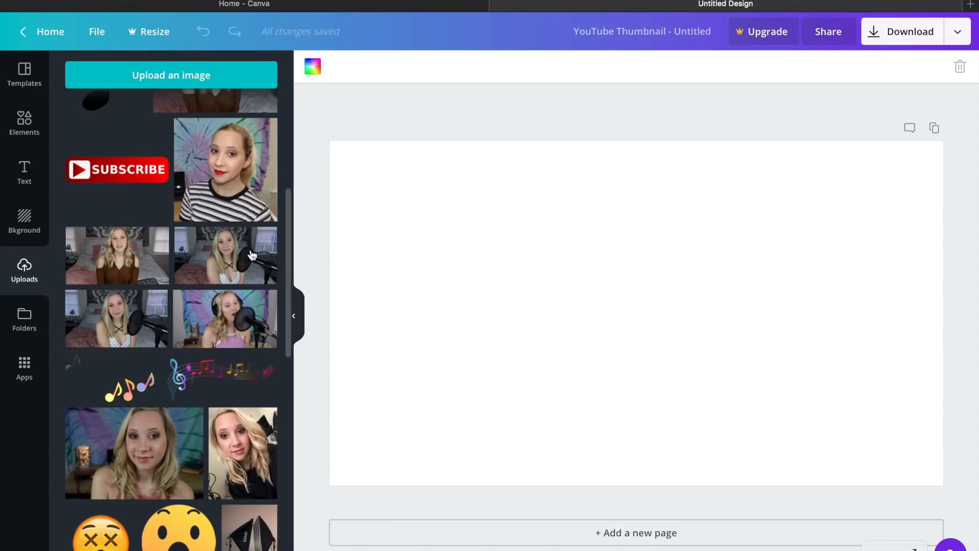
scroll(251, 253, "down", 3)
scroll(251, 253, "down", 1)
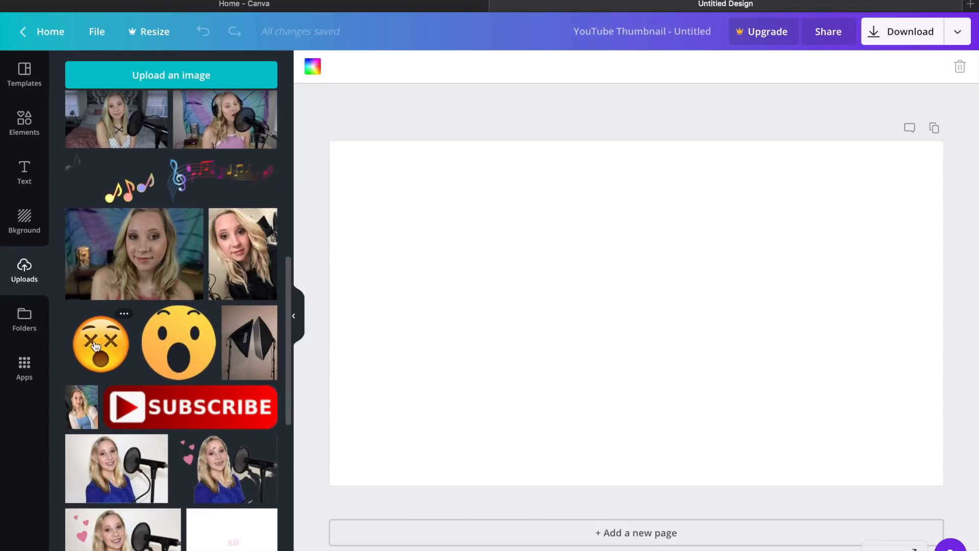
scroll(196, 370, "down", 3)
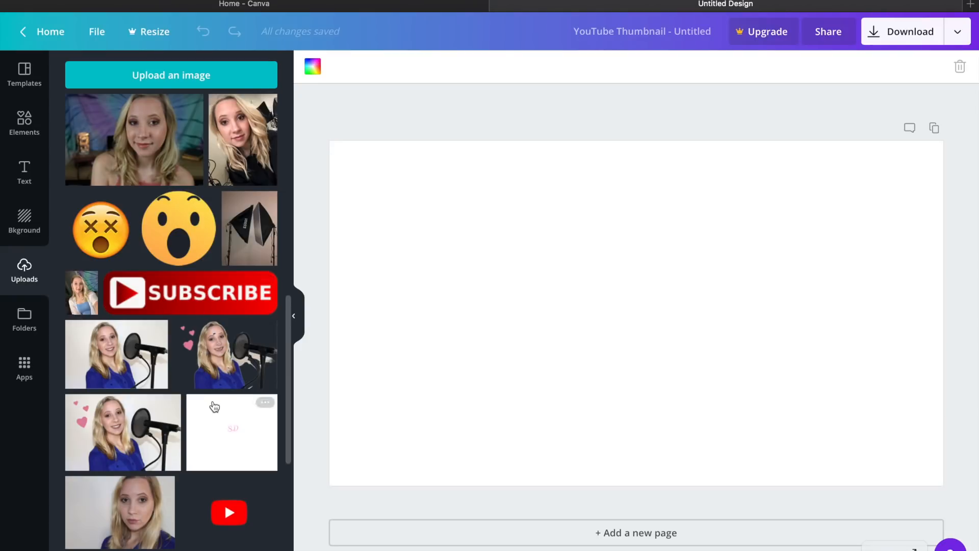
scroll(211, 406, "down", 6)
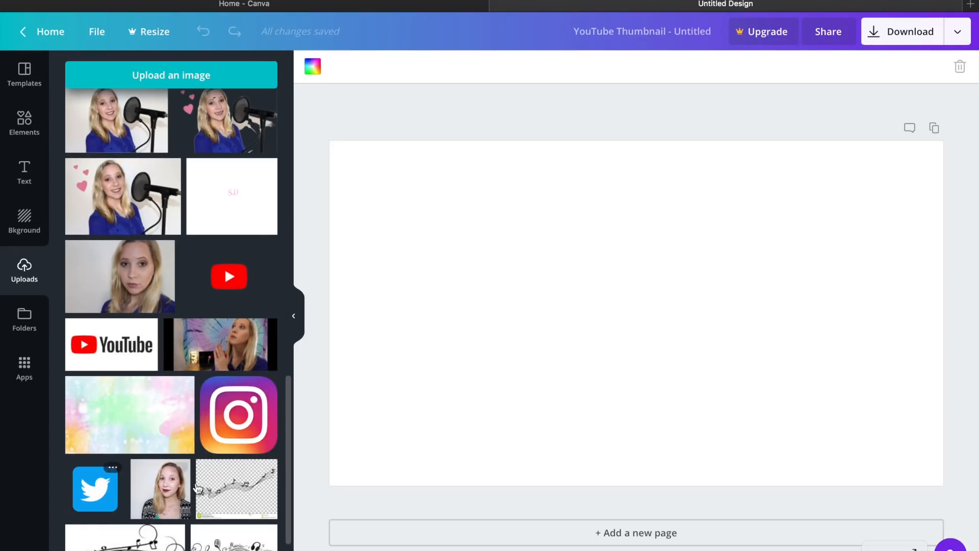
scroll(191, 387, "down", 3)
scroll(213, 480, "up", 5)
scroll(213, 481, "down", 5)
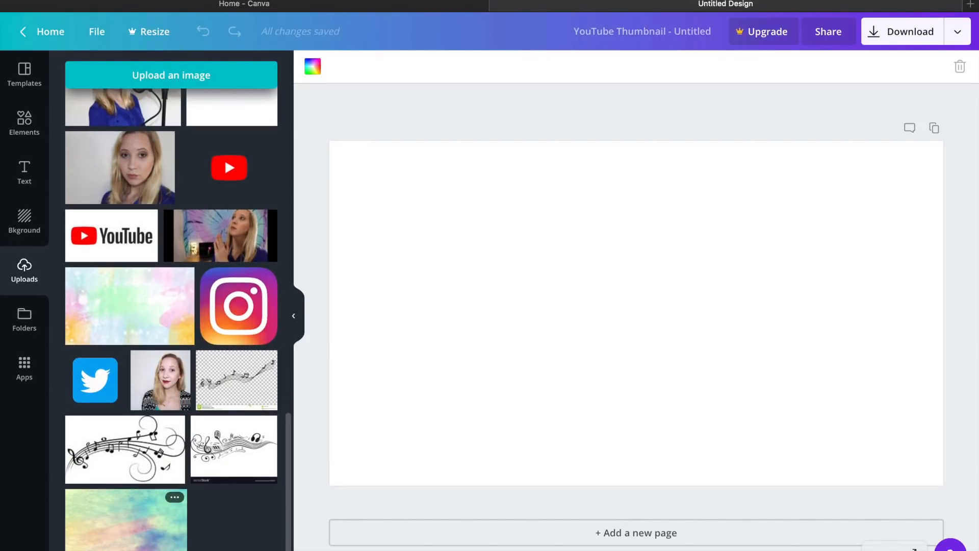
scroll(209, 465, "up", 1)
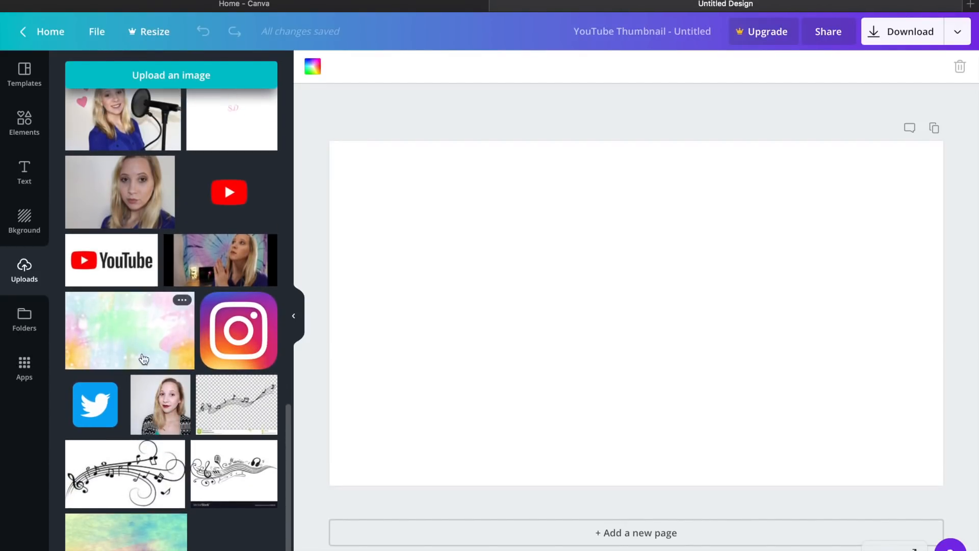
scroll(134, 330, "up", 5)
scroll(134, 330, "up", 10)
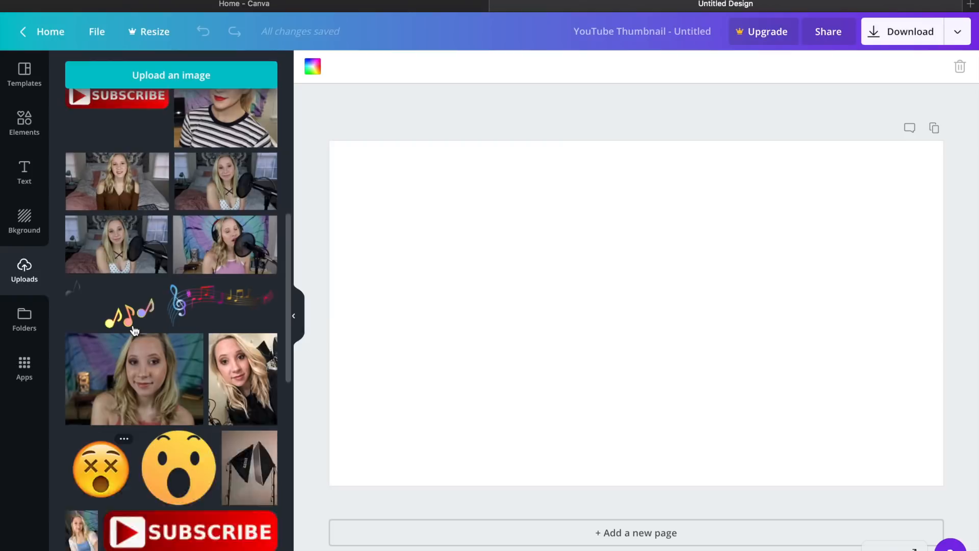
scroll(135, 330, "up", 7)
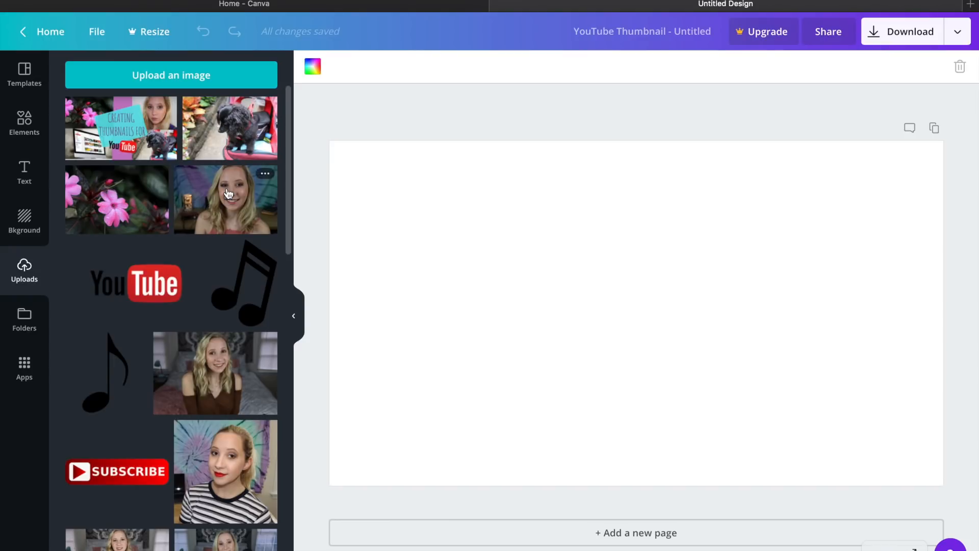
Add the uploaded black dog photo, shrink it and fit it into the lower-right corner of the thumbnail
left_click_drag(254, 119, 339, 147)
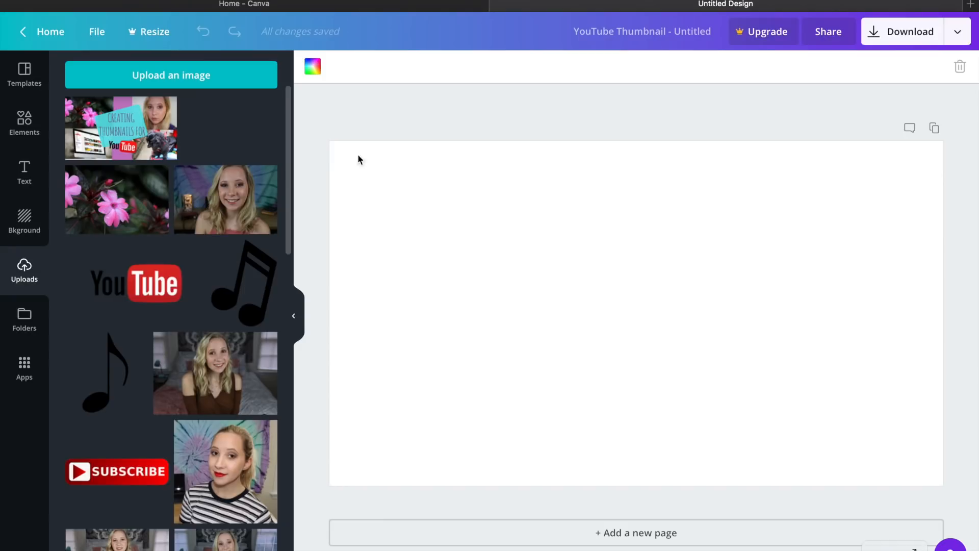
left_click_drag(464, 206, 461, 224)
left_click_drag(554, 268, 586, 277)
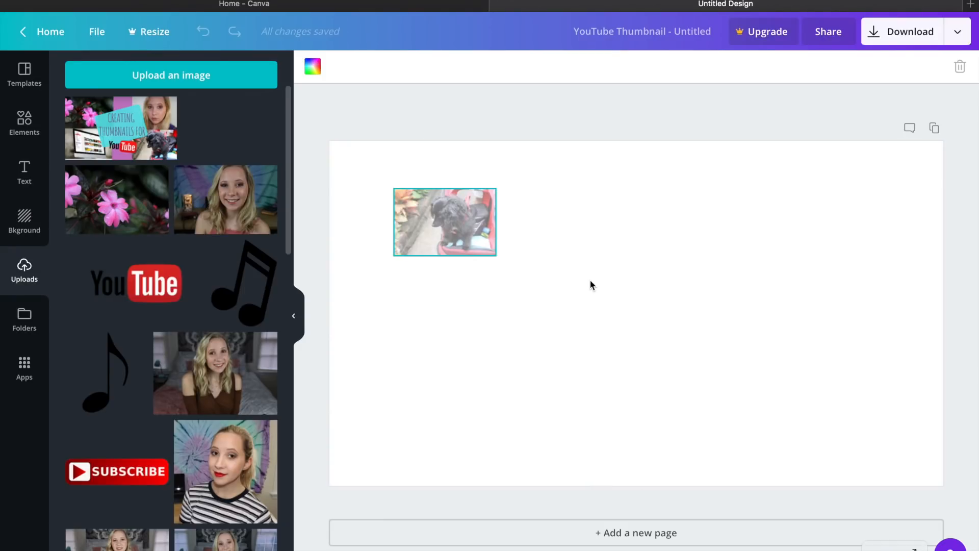
left_click_drag(685, 343, 686, 351)
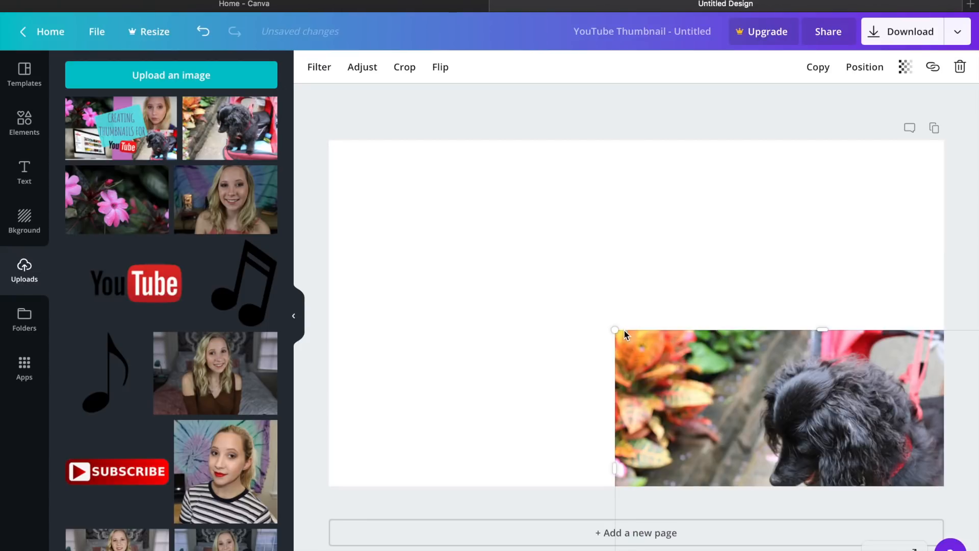
left_click_drag(615, 330, 700, 387)
left_click_drag(820, 431, 713, 331)
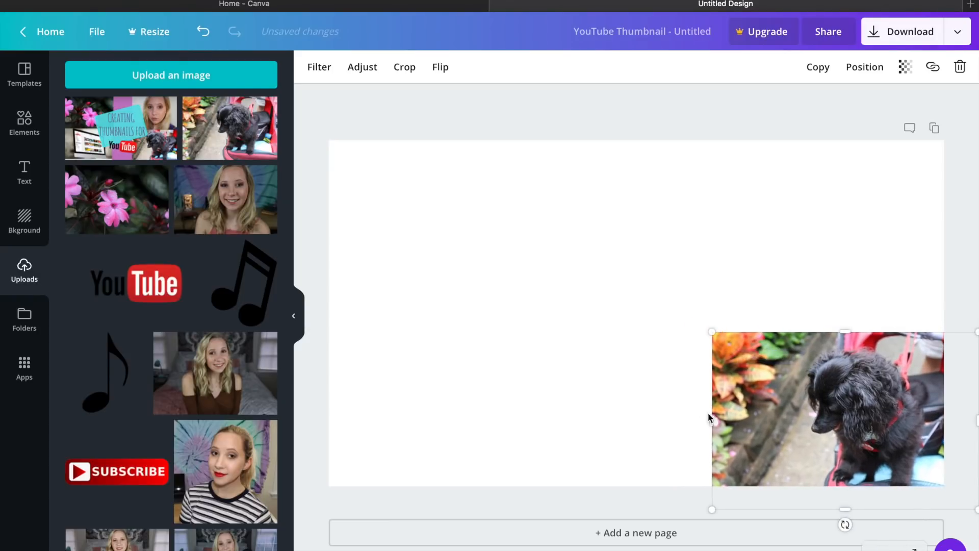
left_click_drag(766, 398, 735, 392)
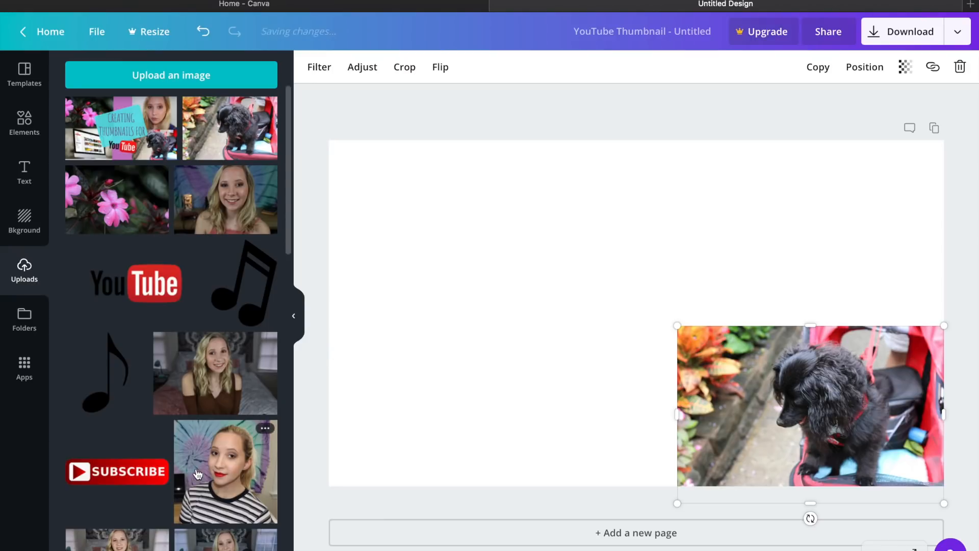
Add the uploaded portrait with the plain grey background, scaled down to fill the upper-right corner directly above the dog photo
scroll(250, 434, "down", 10)
scroll(198, 474, "down", 6)
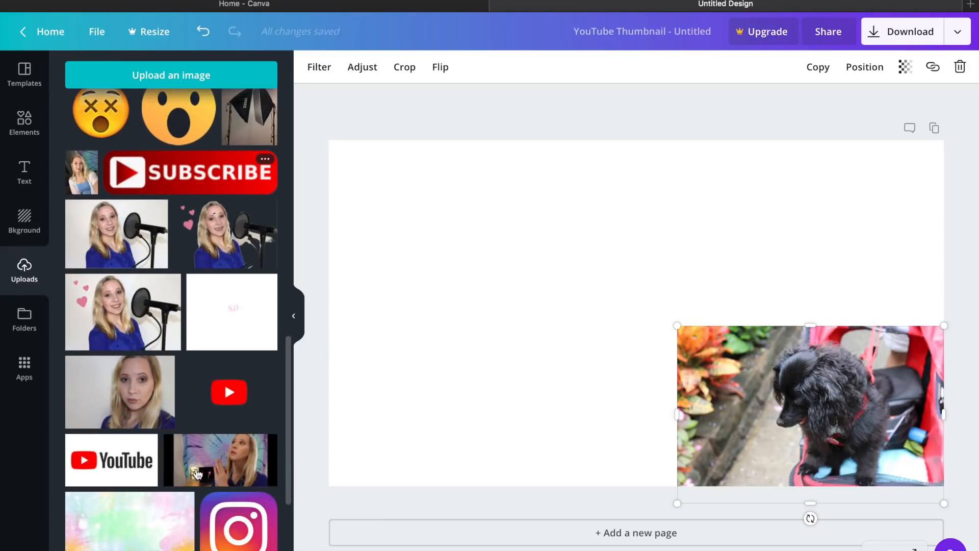
left_click_drag(120, 392, 656, 273)
left_click_drag(636, 203, 634, 186)
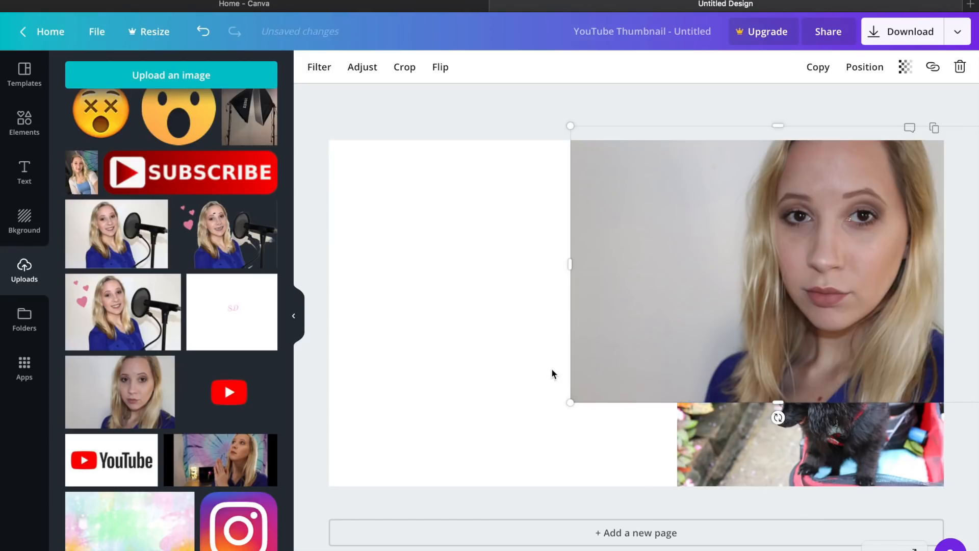
left_click_drag(624, 332, 682, 295)
left_click_drag(763, 273, 753, 278)
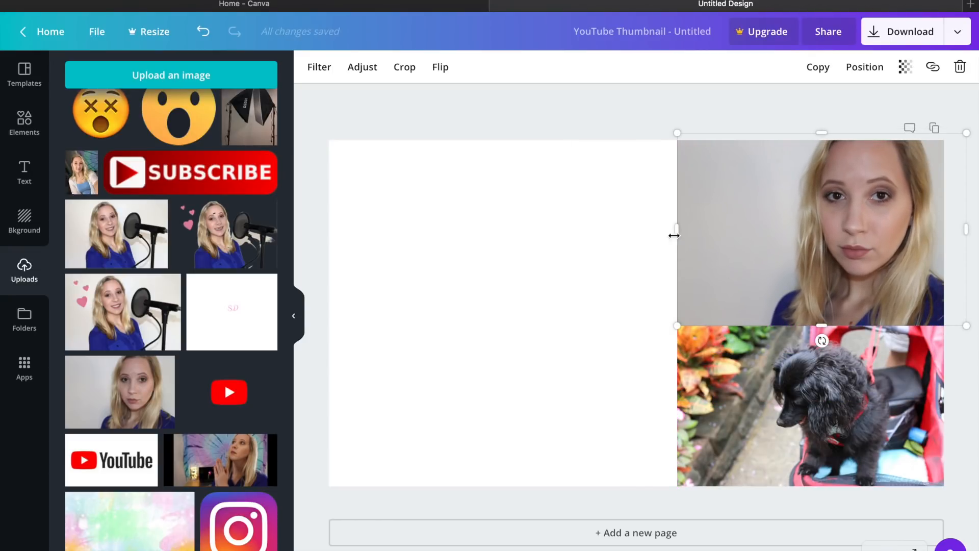
Trim the left edges of the portrait and the dog photo to the same vertical line
left_click_drag(677, 232, 703, 230)
left_click(680, 409)
left_click_drag(690, 413, 704, 411)
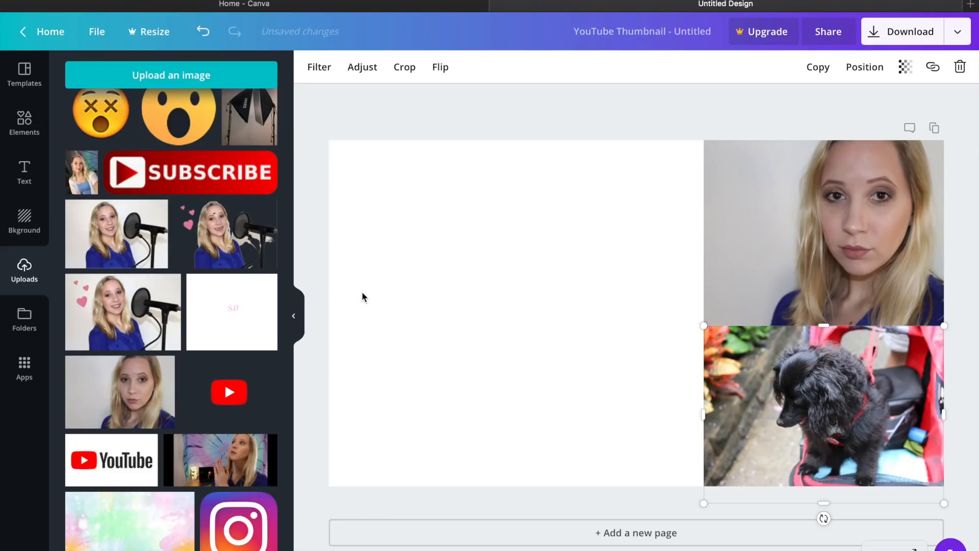
Add the uploaded pink flower photo and scale it down to fit the upper-left corner of the thumbnail
scroll(127, 226, "up", 10)
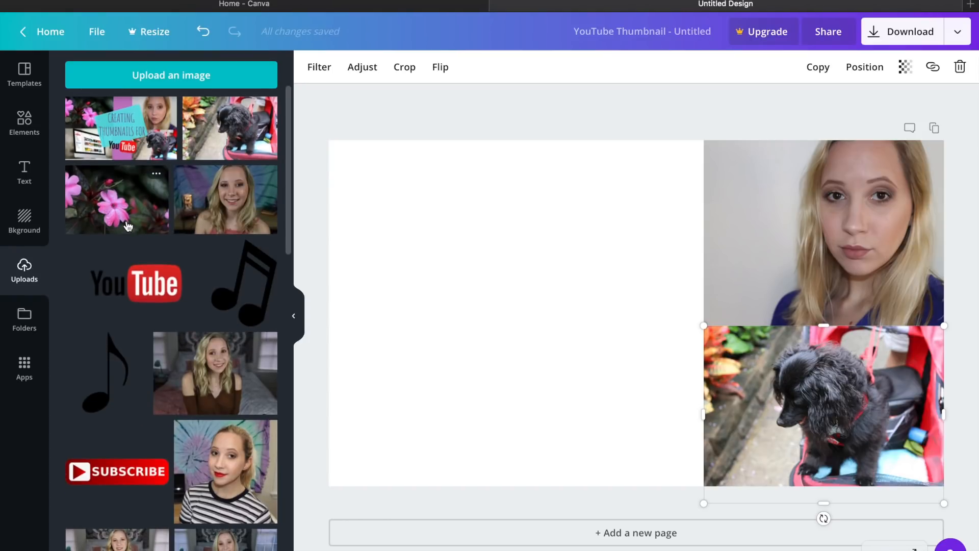
left_click_drag(136, 219, 421, 411)
left_click_drag(477, 447, 439, 183)
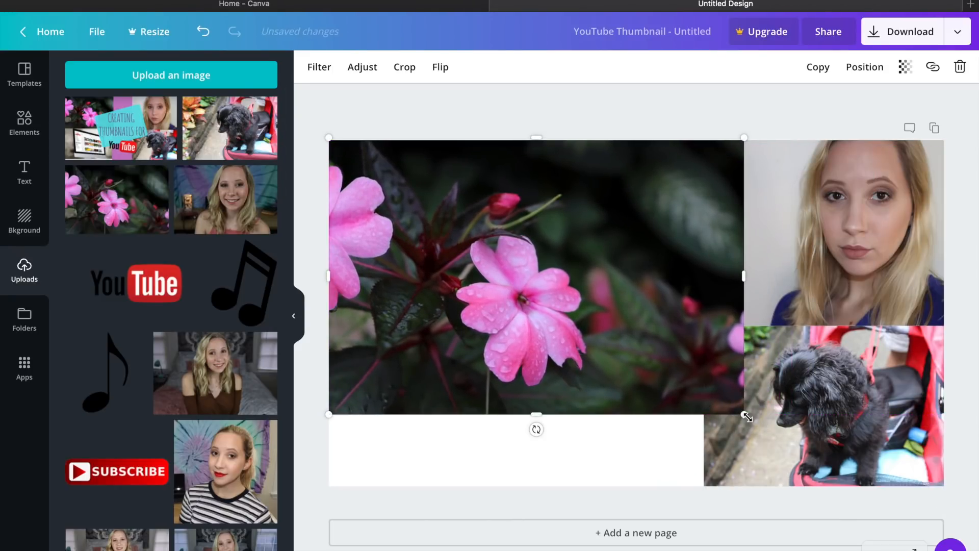
left_click_drag(744, 414, 546, 330)
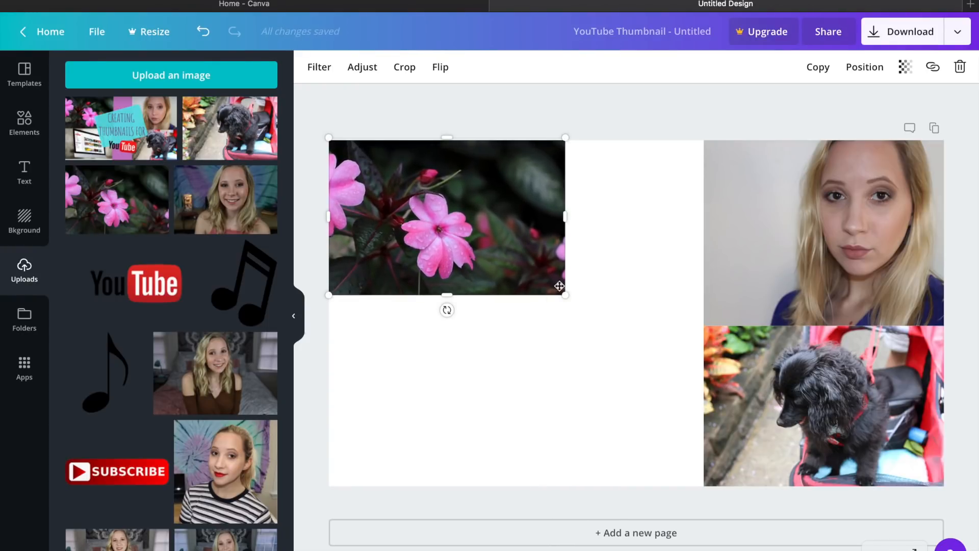
left_click_drag(578, 303, 539, 302)
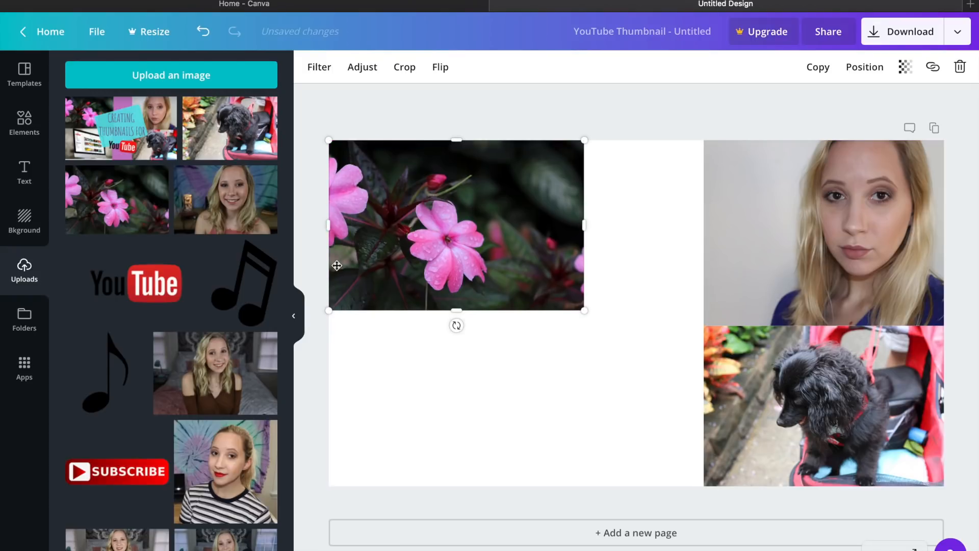
Add the free library photo of a computer showing YouTube, scaled down to fit the lower-left corner below the flower photo
left_click(24, 136)
left_click(157, 107)
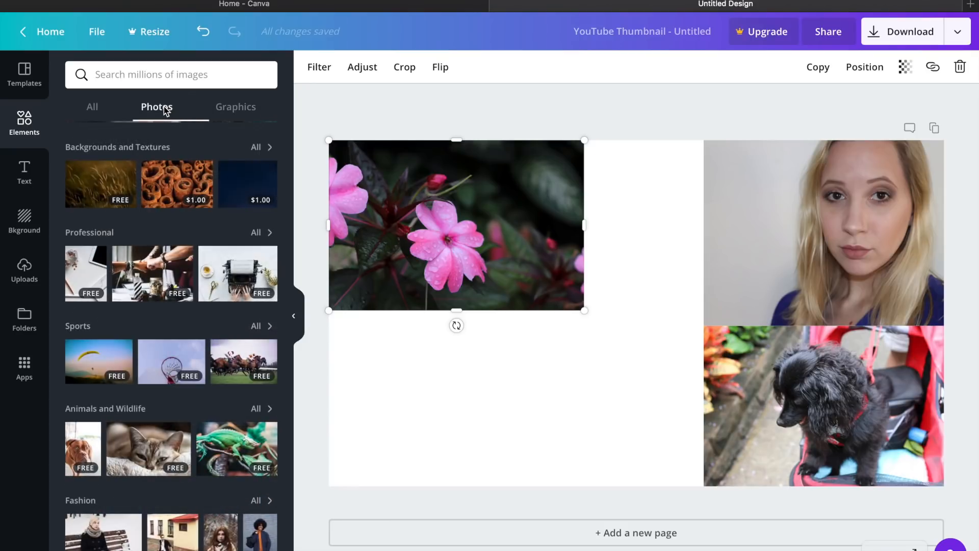
scroll(151, 246, "down", 10)
scroll(152, 247, "up", 5)
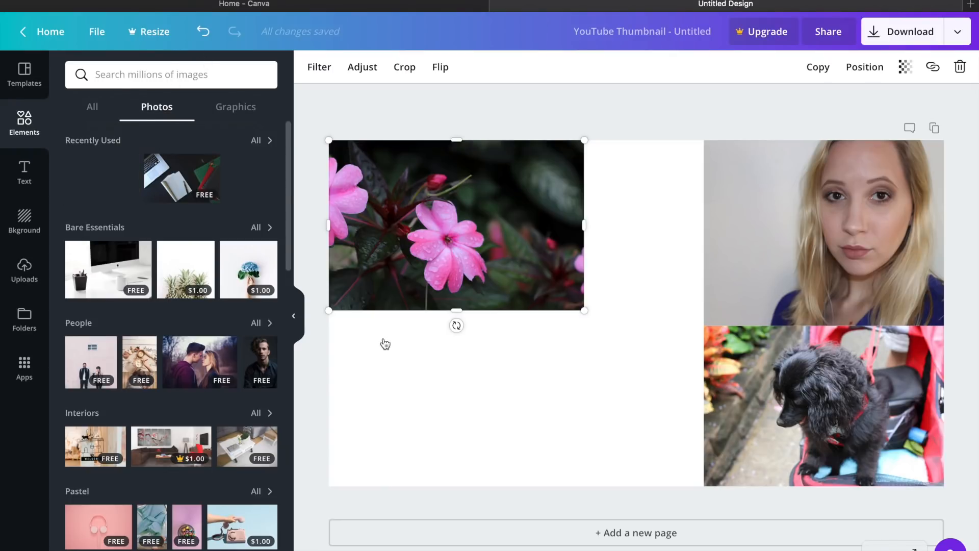
left_click_drag(457, 423, 387, 398)
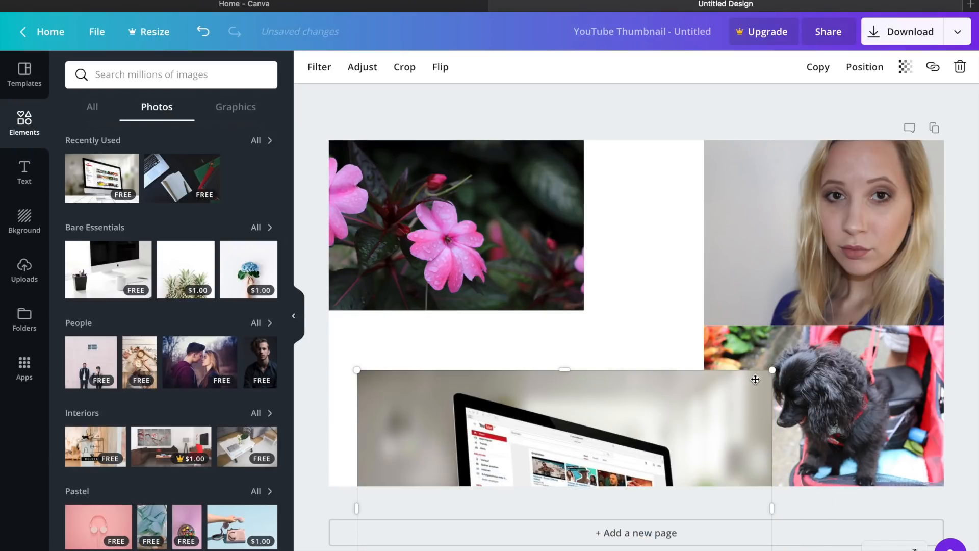
left_click_drag(740, 379, 600, 341)
left_click_drag(544, 392, 529, 389)
Trim the right edges of the flower photo and the computer photo so that they line up
left_click(491, 302)
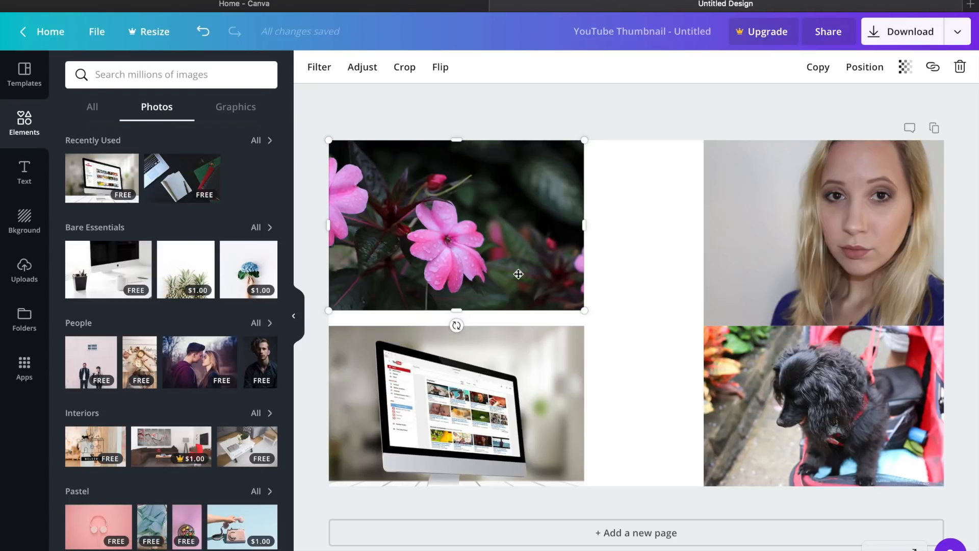
left_click_drag(569, 228, 575, 228)
left_click(569, 386)
left_click_drag(575, 411, 568, 411)
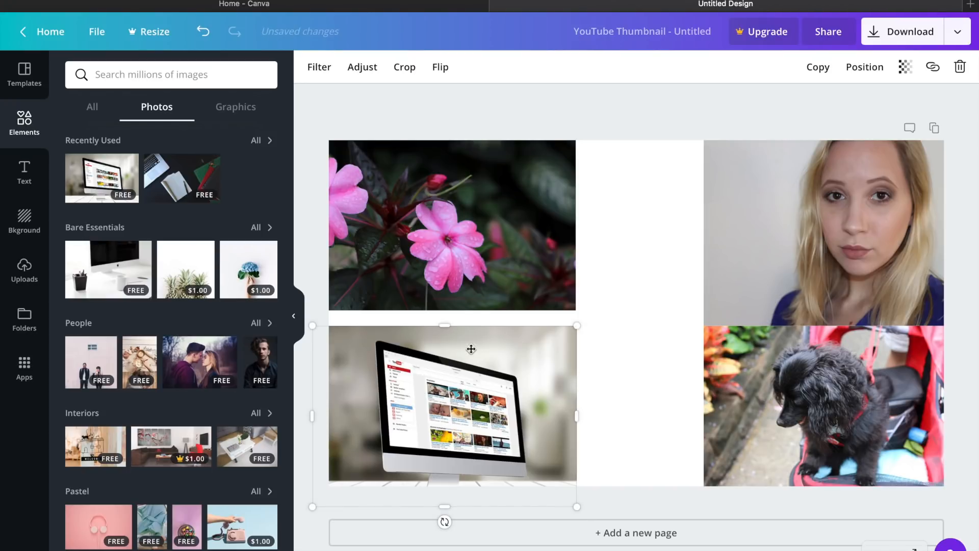
Close the gap between the flower and computer photos by extending the flower photo downward and moving the computer photo up
left_click(475, 303)
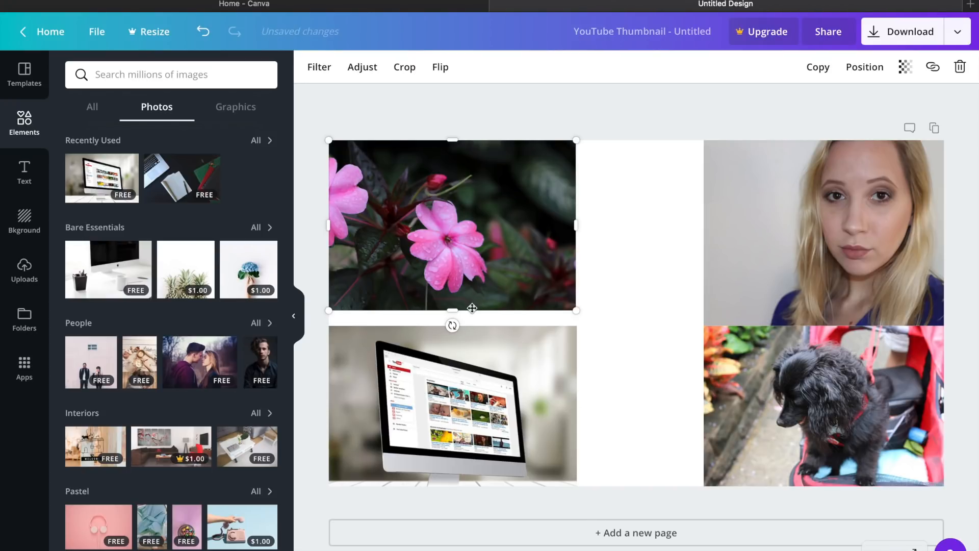
left_click_drag(451, 317, 450, 324)
left_click(452, 371)
left_click_drag(452, 370, 452, 366)
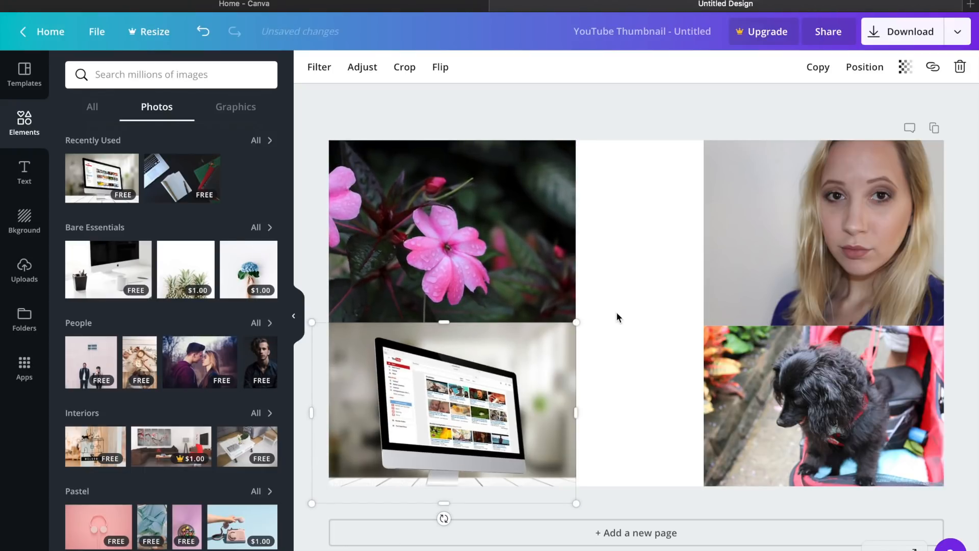
Adjust the portrait photo with a saturation of 30 and a blur of -30
left_click(791, 271)
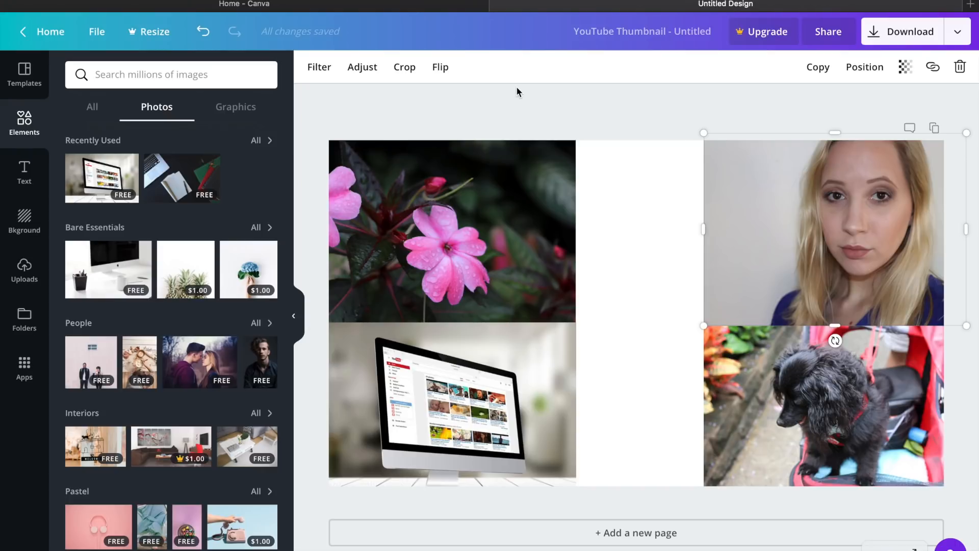
left_click(315, 68)
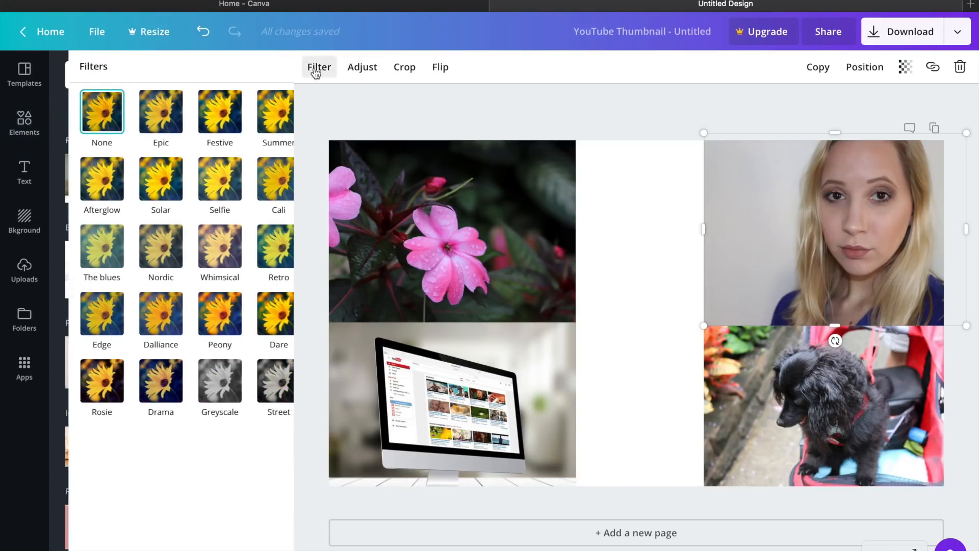
left_click(371, 74)
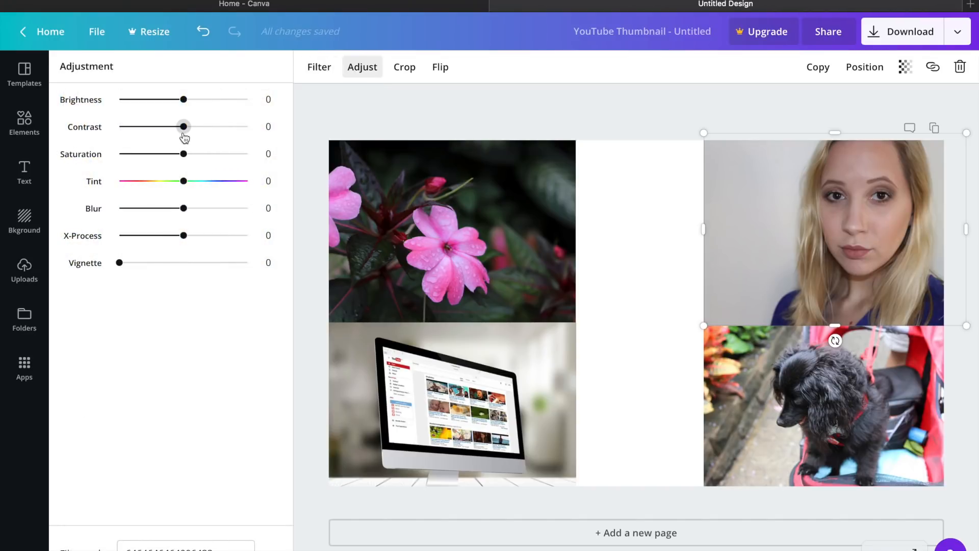
left_click_drag(183, 160, 205, 162)
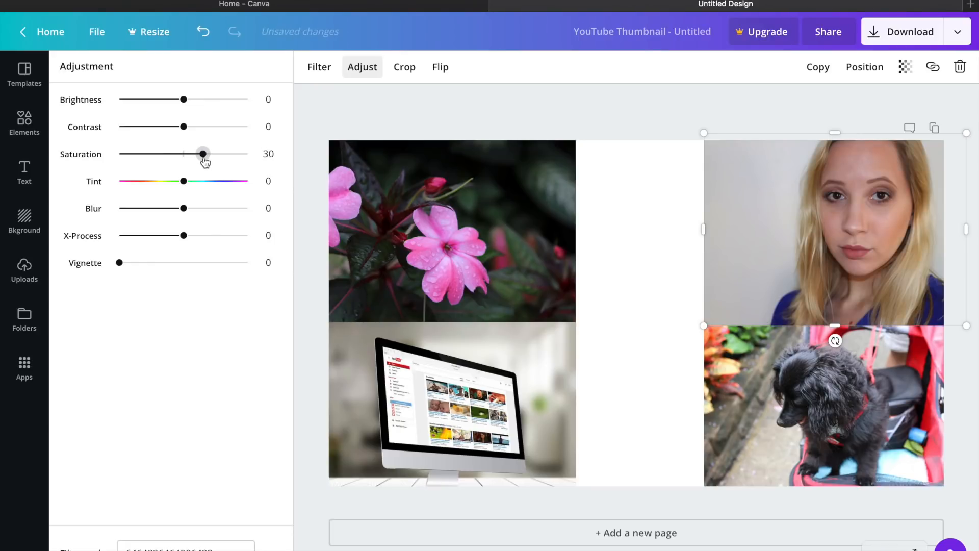
left_click_drag(184, 212, 166, 213)
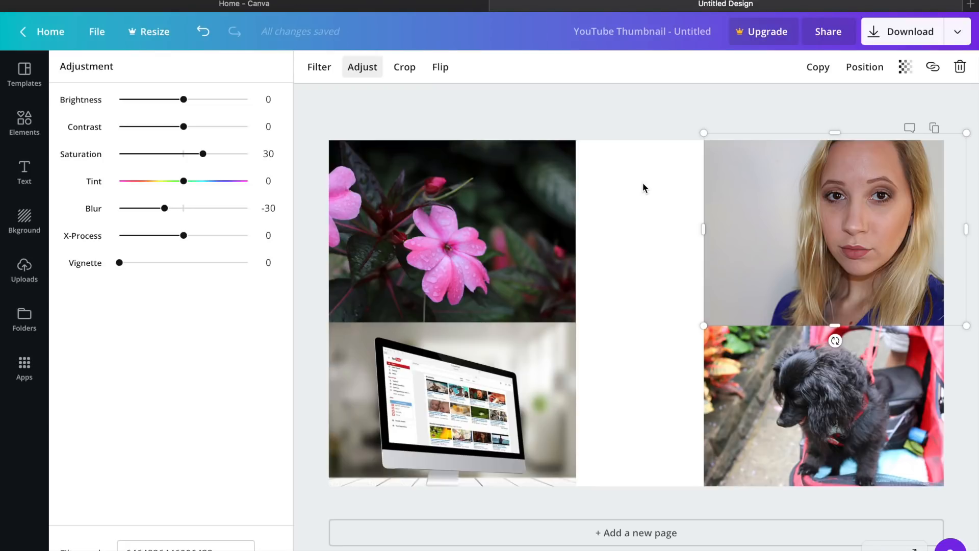
Adjust the flower photo with a saturation of 32 and a blur of -26
left_click(510, 193)
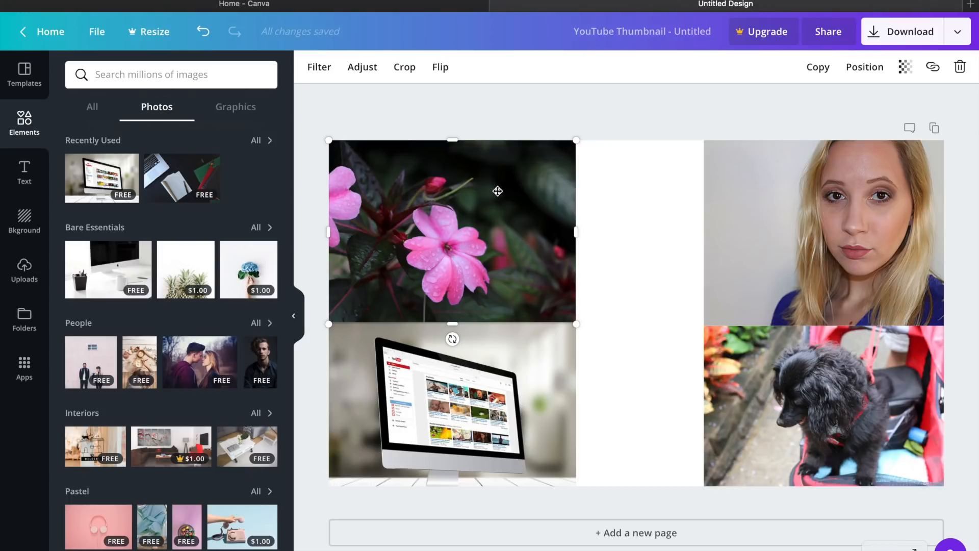
left_click(362, 67)
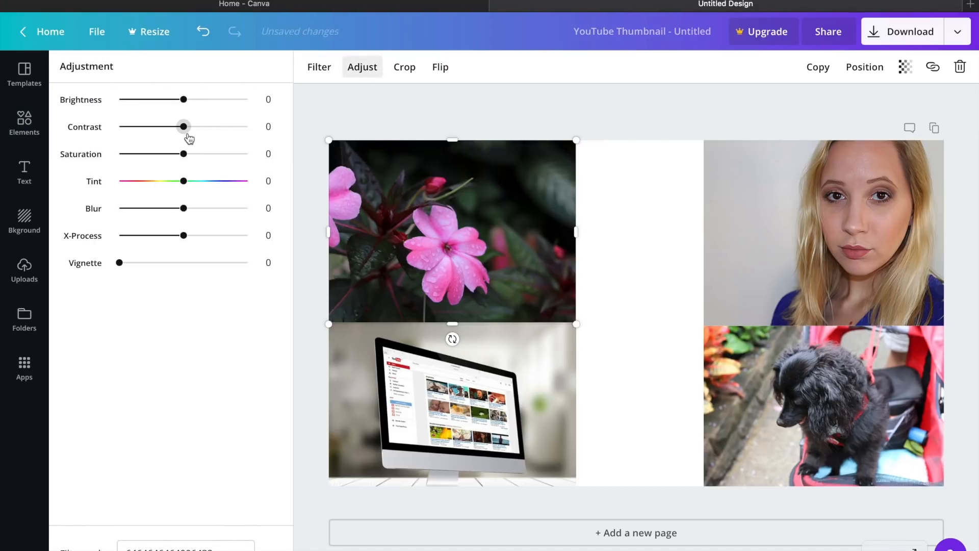
left_click_drag(199, 162, 208, 160)
left_click_drag(184, 210, 166, 211)
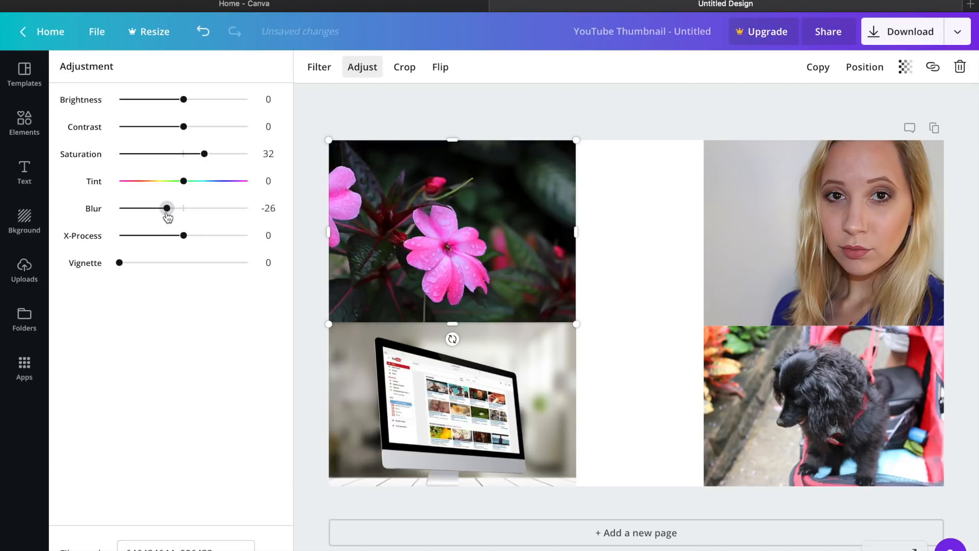
Boost the computer photo's saturation and sharpen it with a negative blur, matching the other photos
left_click(447, 383)
left_click(361, 67)
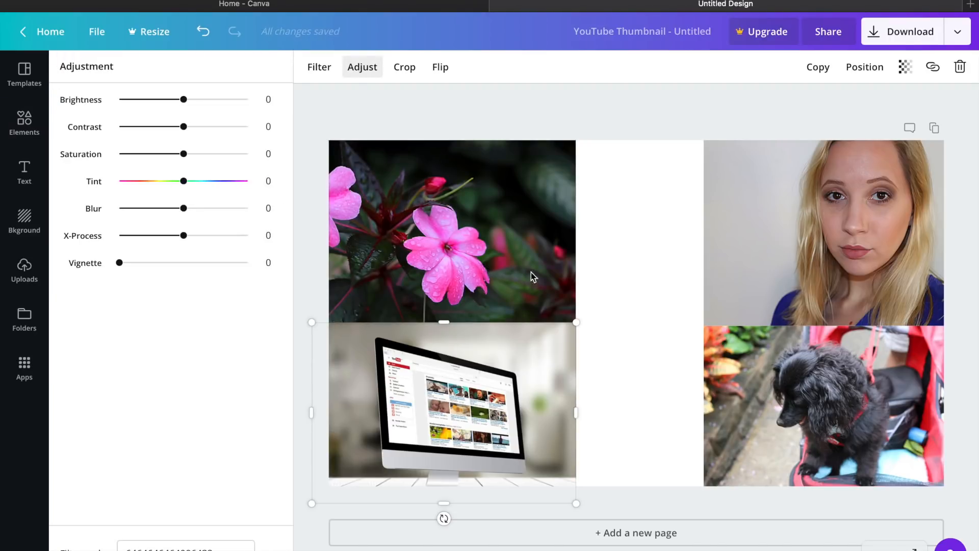
left_click_drag(184, 153, 204, 155)
left_click_drag(185, 213, 165, 213)
Adjust the dog photo with a saturation of 33 and a blur of -35
left_click(740, 406)
left_click(360, 67)
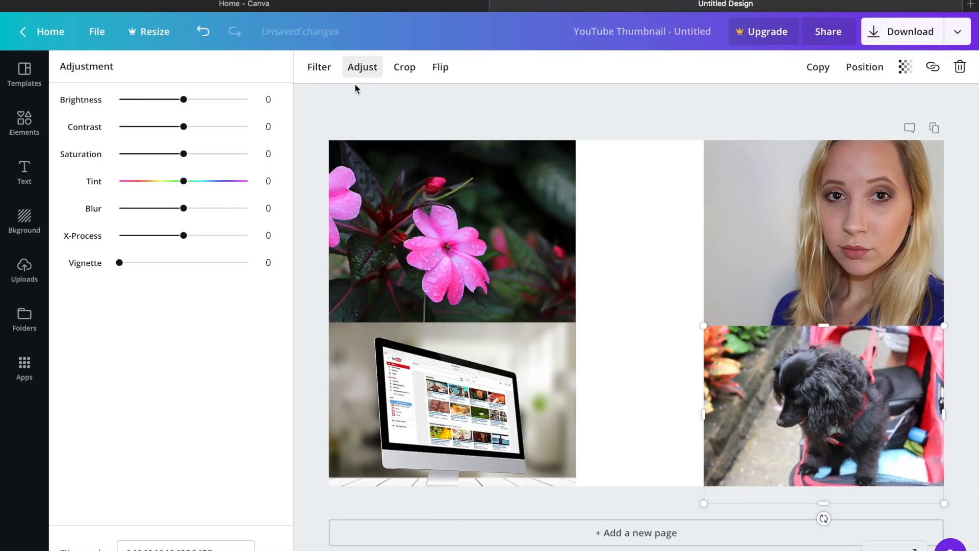
left_click_drag(183, 153, 205, 155)
left_click_drag(183, 208, 161, 208)
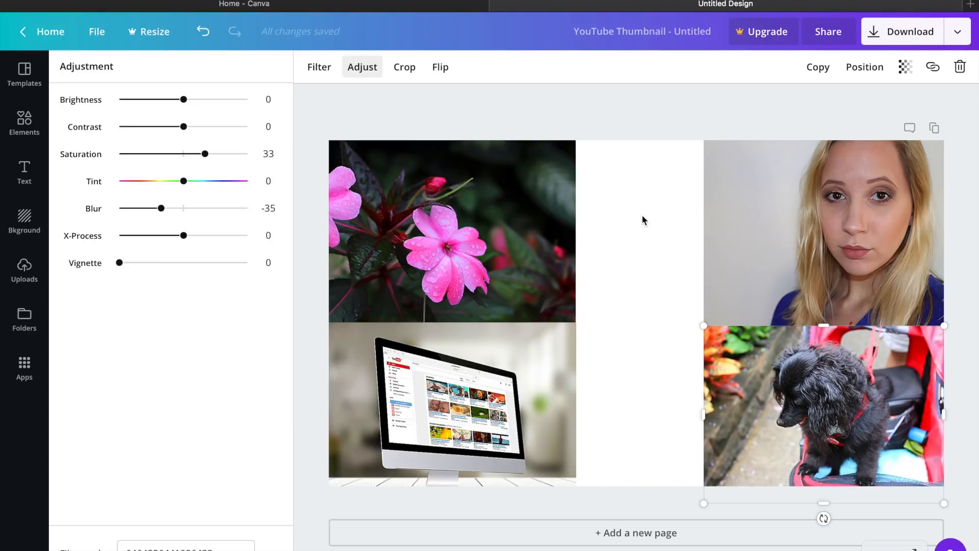
left_click(567, 113)
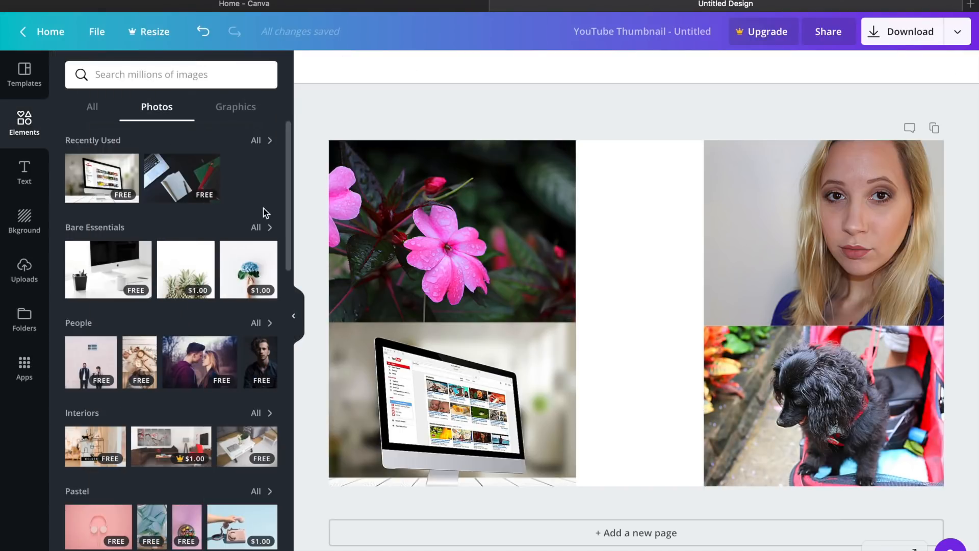
Add the free rounded square shape, scale it down and widen it to reach the left edge of the portrait and dog photos
left_click(24, 264)
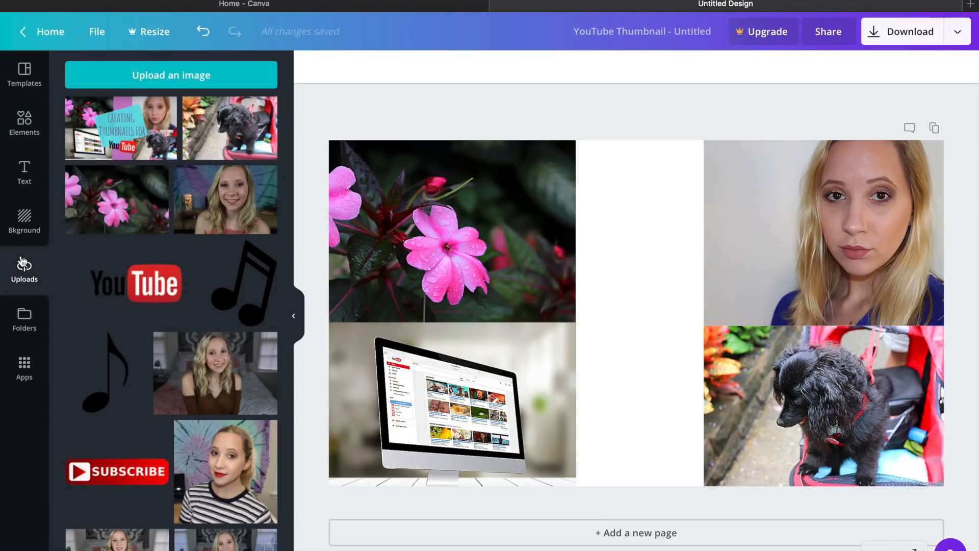
left_click(31, 120)
left_click(93, 108)
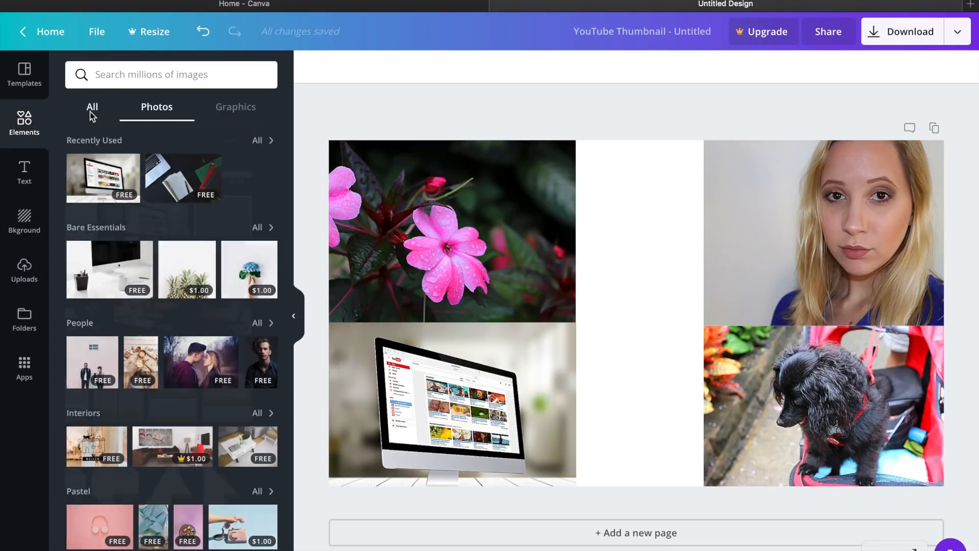
left_click(107, 225)
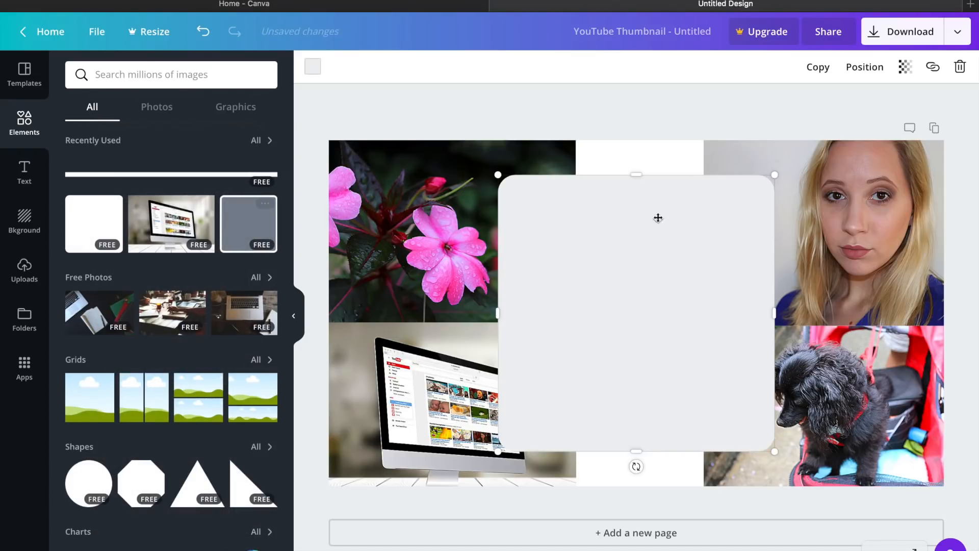
left_click_drag(775, 174, 670, 284)
left_click_drag(665, 368, 705, 367)
left_click(607, 474)
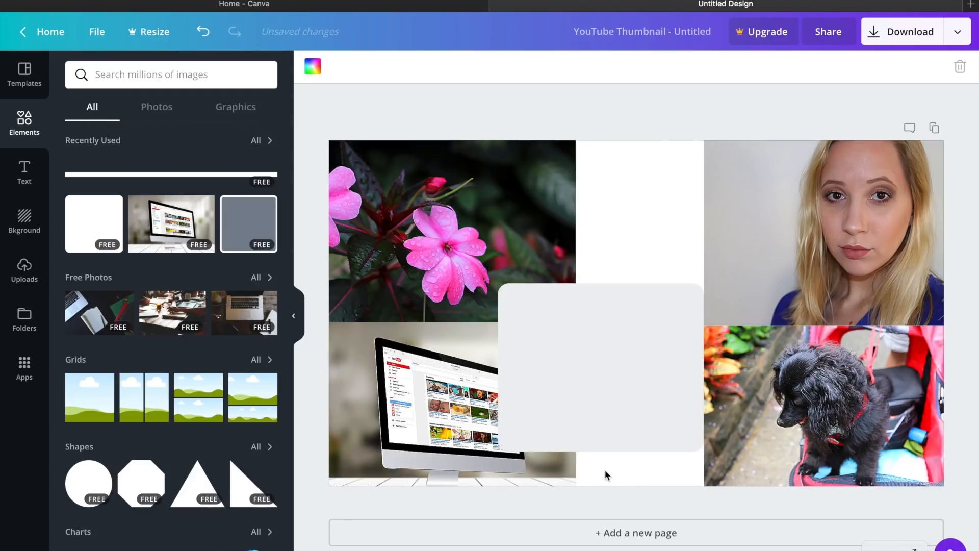
Tilt the rounded shape slightly counterclockwise and move it to the middle of the design, overlapping the surrounding photos
left_click(602, 443)
left_click_drag(601, 461, 618, 463)
left_click_drag(618, 415, 645, 337)
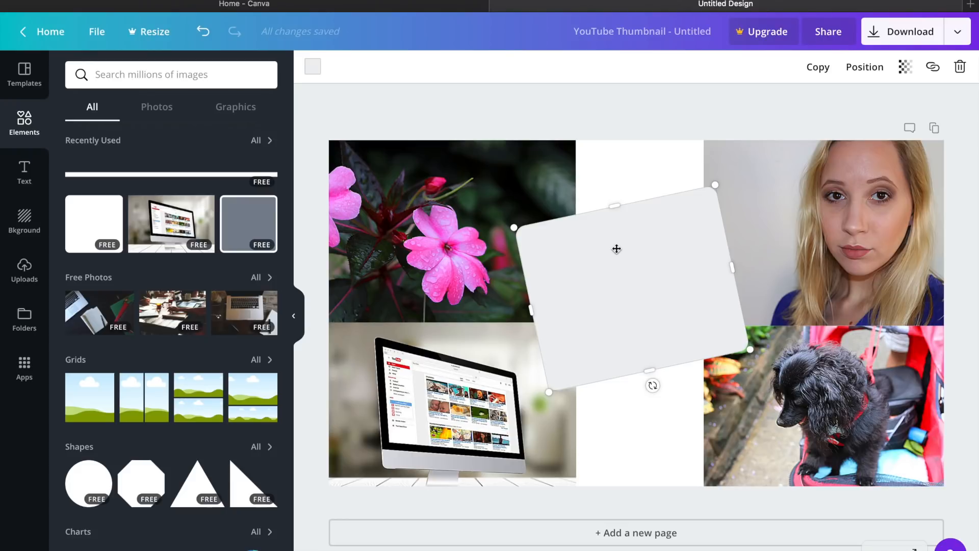
Fill the tilted shape with the default turquoise colour, make it slightly transparent and nudge it sideways
left_click(317, 74)
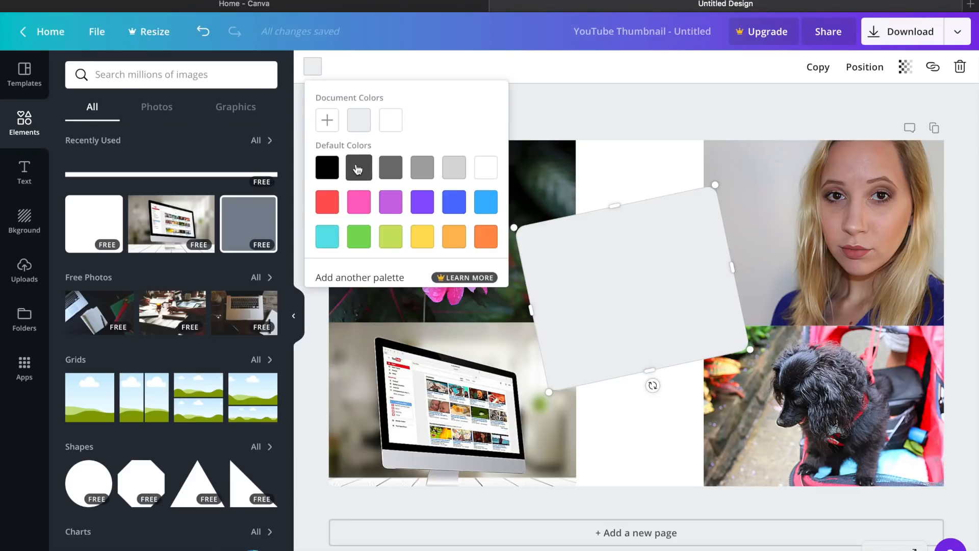
left_click(359, 168)
left_click(26, 275)
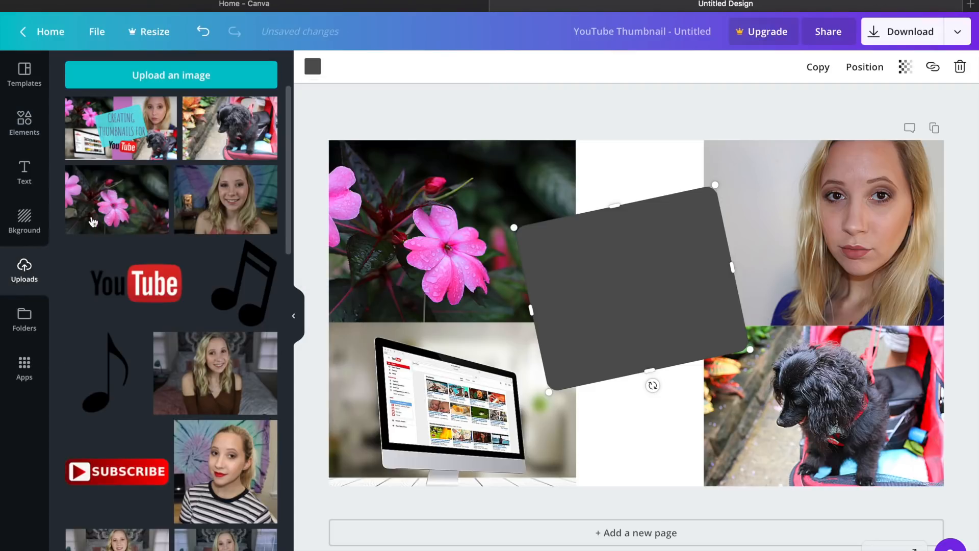
left_click(312, 66)
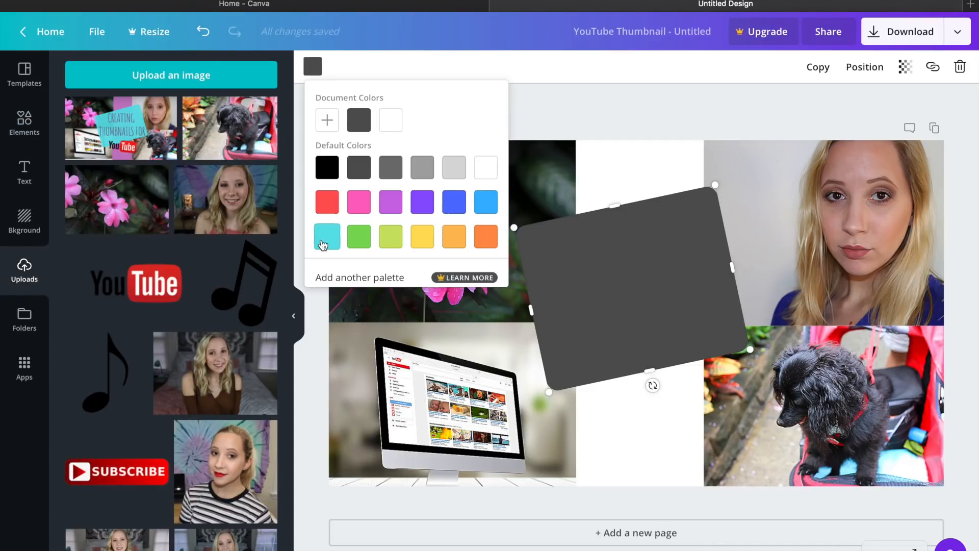
left_click(326, 231)
left_click(905, 66)
left_click_drag(871, 105, 852, 105)
left_click_drag(669, 247, 672, 247)
Add a heading reading "Creating Thumbnails For" and place it over the turquoise shape
left_click(24, 172)
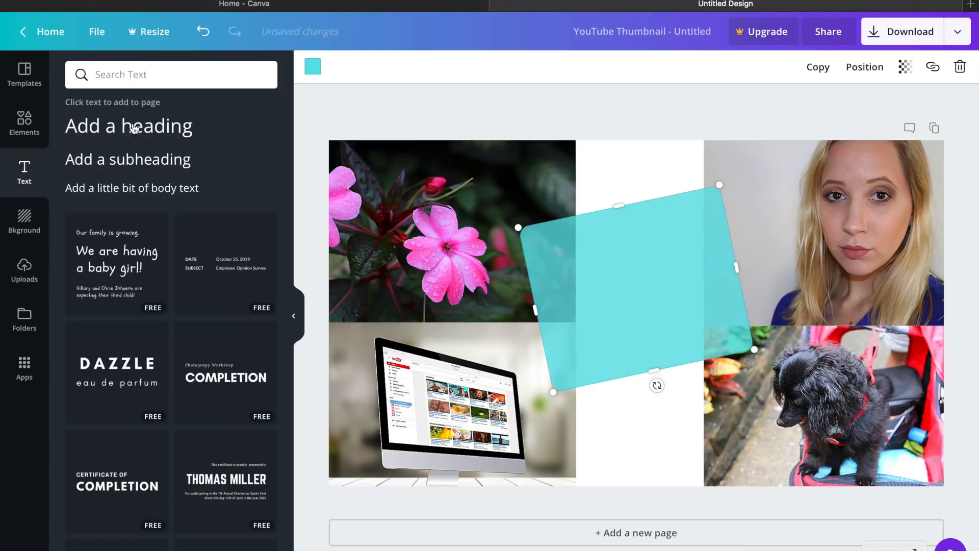
left_click_drag(142, 127, 613, 372)
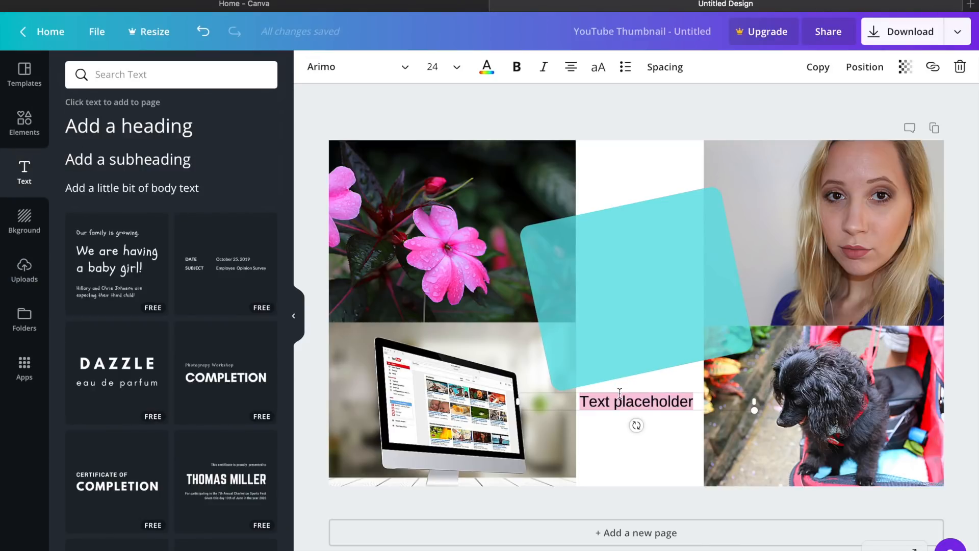
type("Makin")
key("BackSpace")
key("BackSpace")
key("BackSpace")
key("BackSpace")
key("BackSpace")
type("Creating Thumbnails")
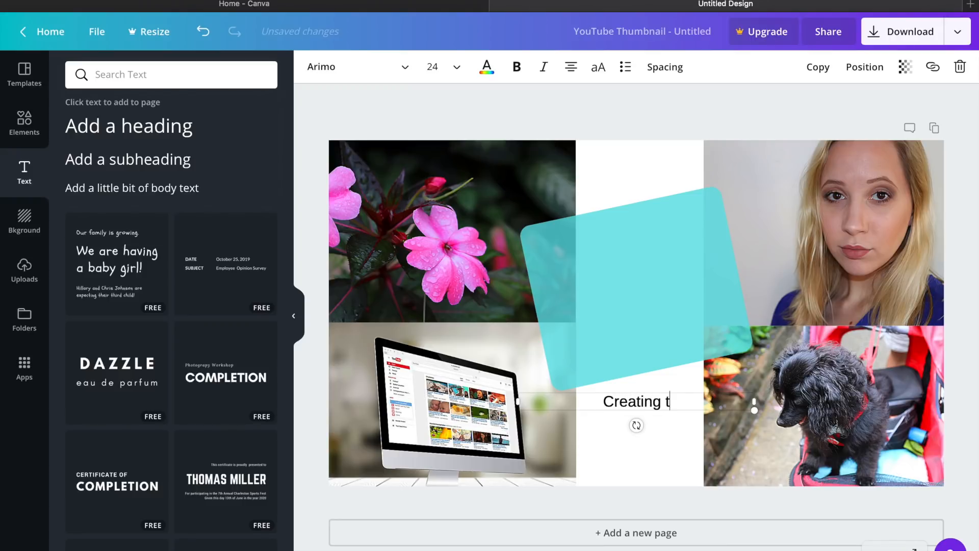
type(" fo")
key("BackSpace")
key("BackSpace")
type("For")
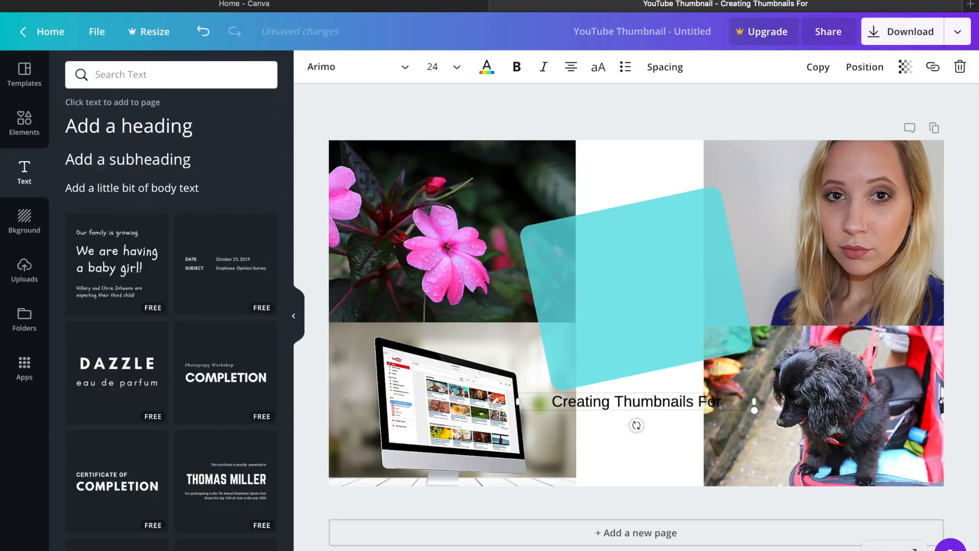
left_click_drag(644, 400, 640, 264)
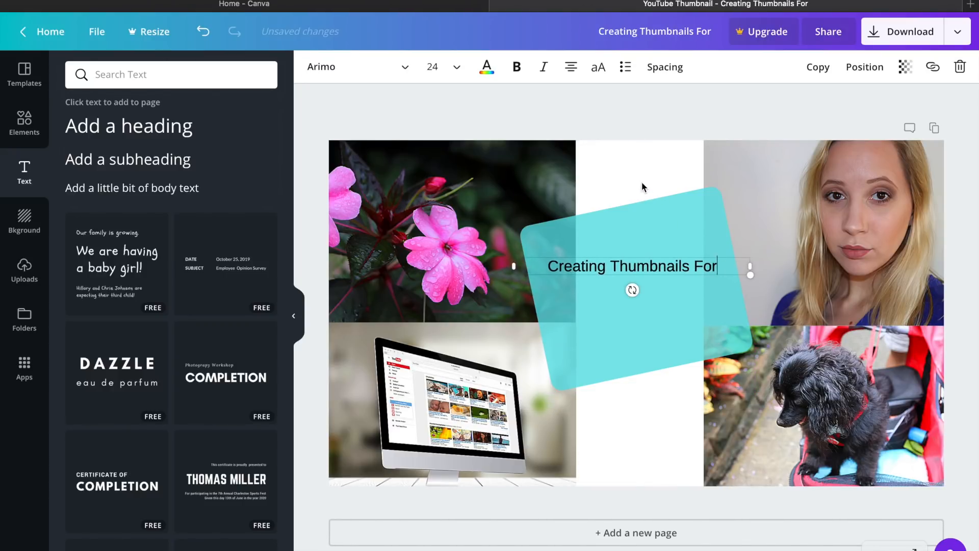
Set the heading's font to Amatic SC at size 80
left_click(400, 67)
scroll(395, 265, "down", 20)
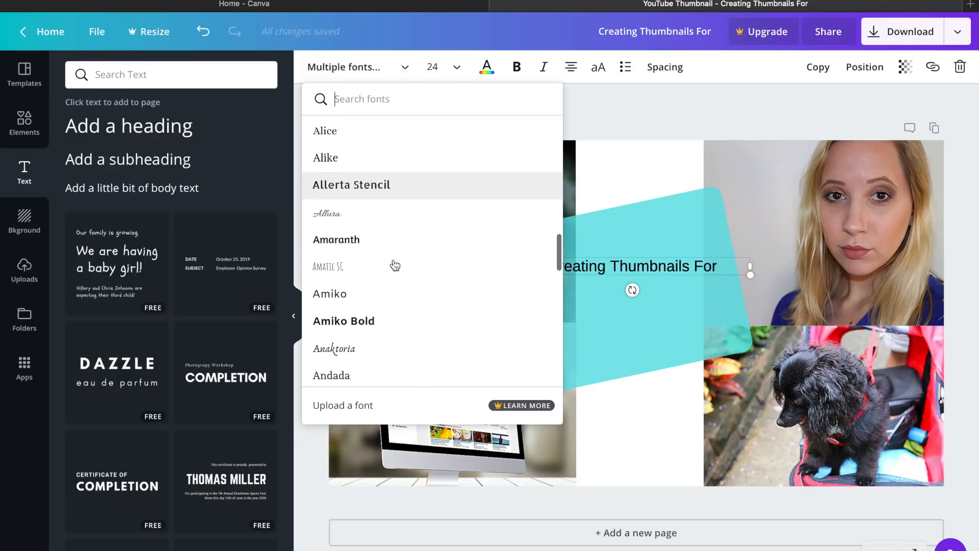
left_click(339, 266)
left_click(439, 67)
scroll(446, 229, "down", 5)
left_click(453, 284)
left_click(653, 512)
Scale the heading down to size 72.1 and centre it on the turquoise shape
left_click_drag(644, 287, 678, 247)
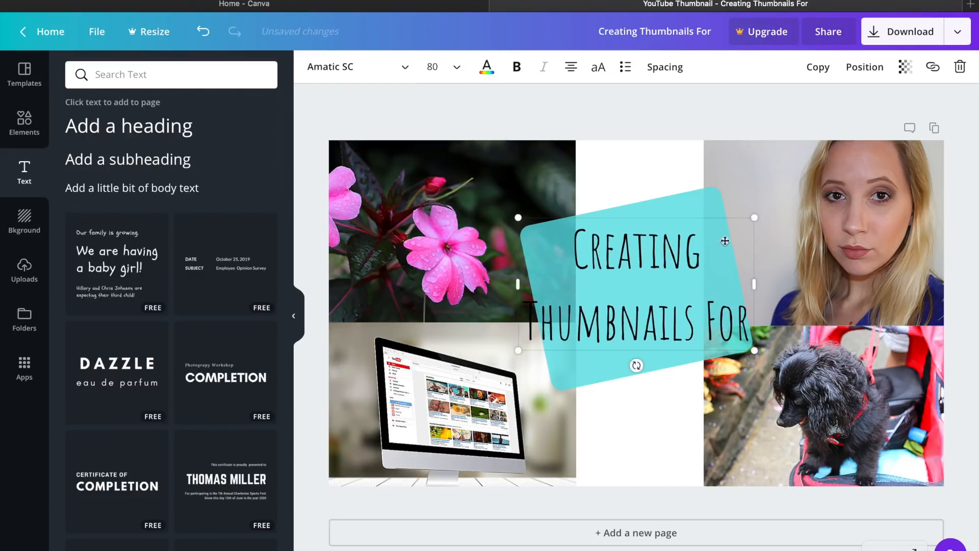
left_click_drag(753, 218, 731, 230)
left_click_drag(597, 338, 609, 328)
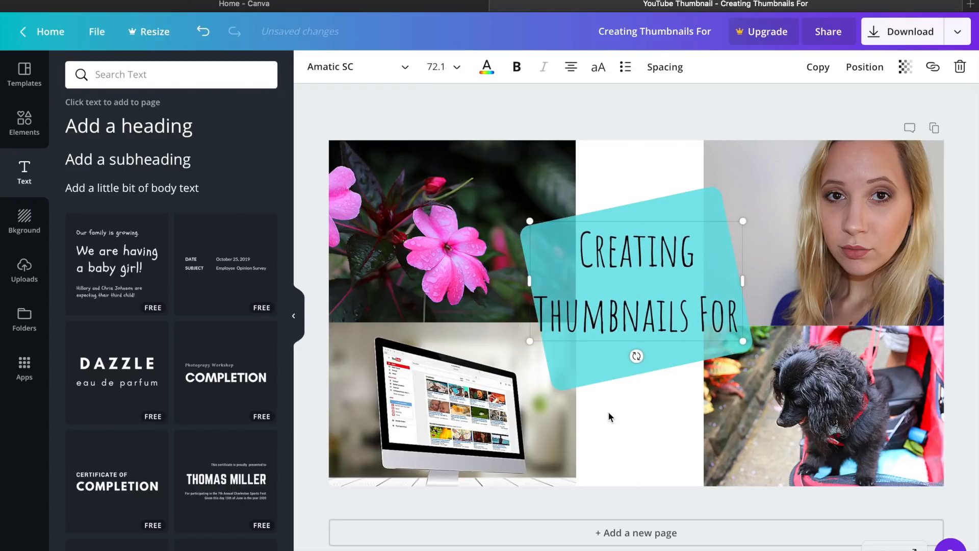
Recolour all of the heading text to a custom dark magenta
double_click(724, 310)
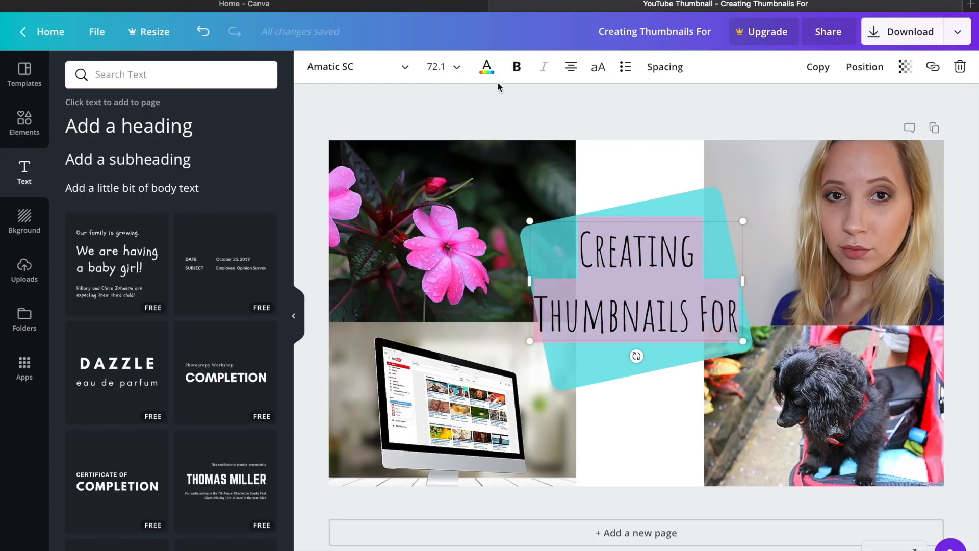
left_click(487, 66)
left_click(498, 123)
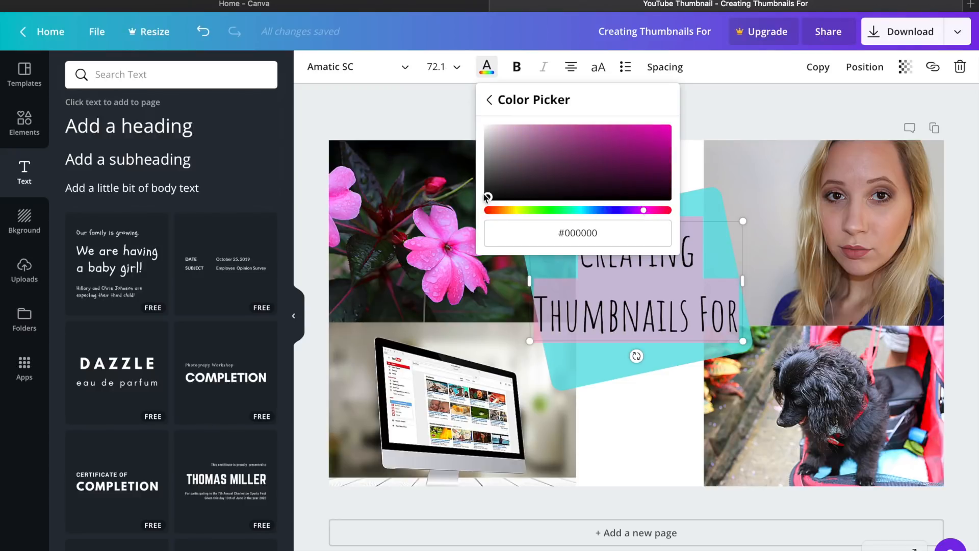
left_click_drag(487, 198, 593, 153)
left_click(751, 93)
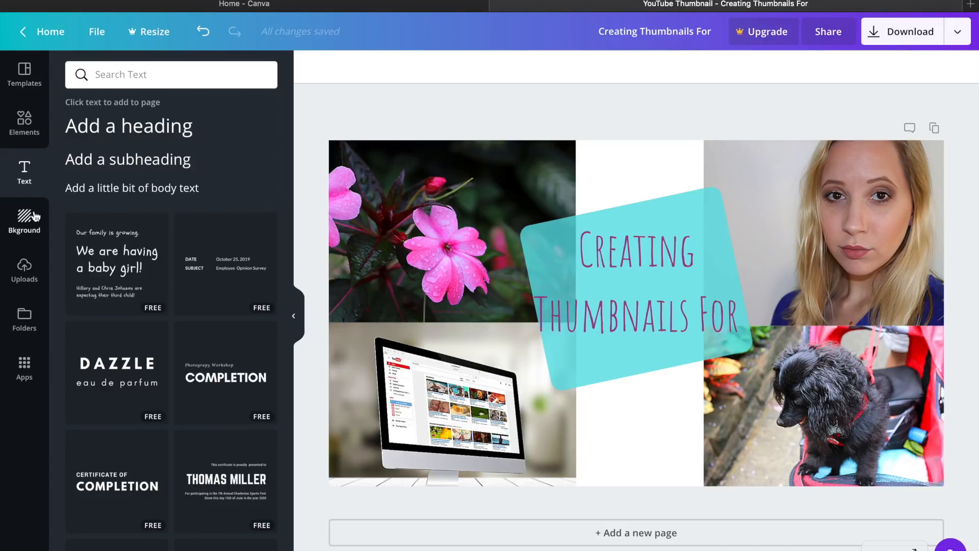
Look through the uploaded images for a YouTube logo to add below the heading
left_click(17, 275)
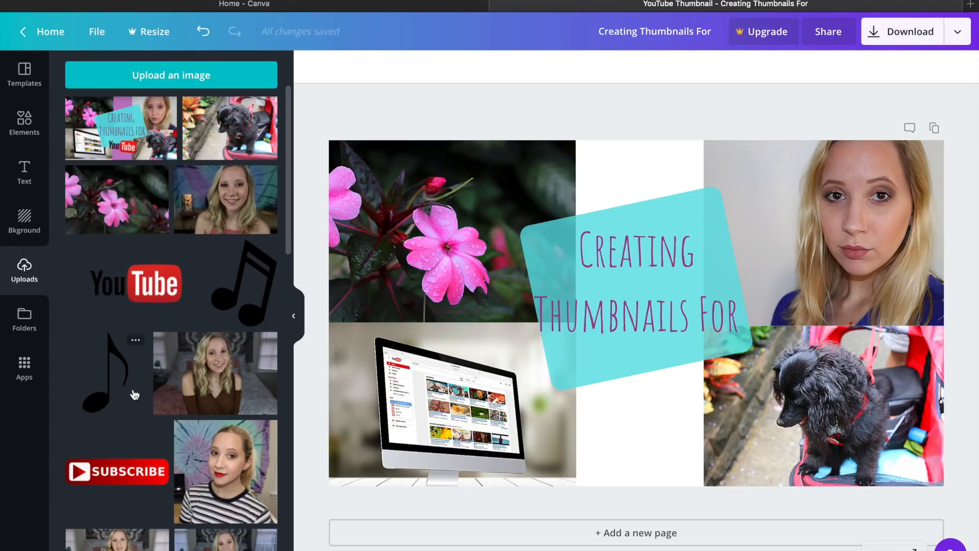
scroll(152, 299, "down", 7)
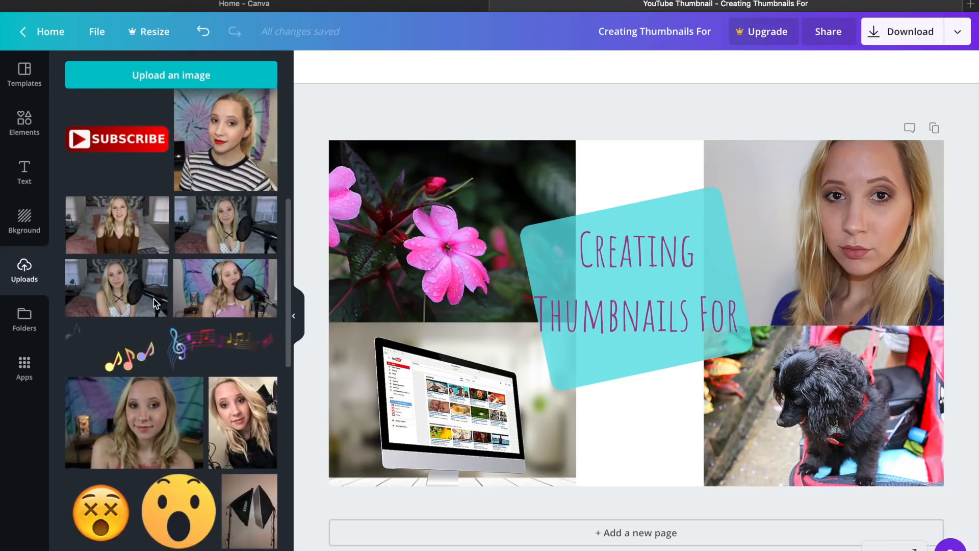
scroll(188, 439, "down", 8)
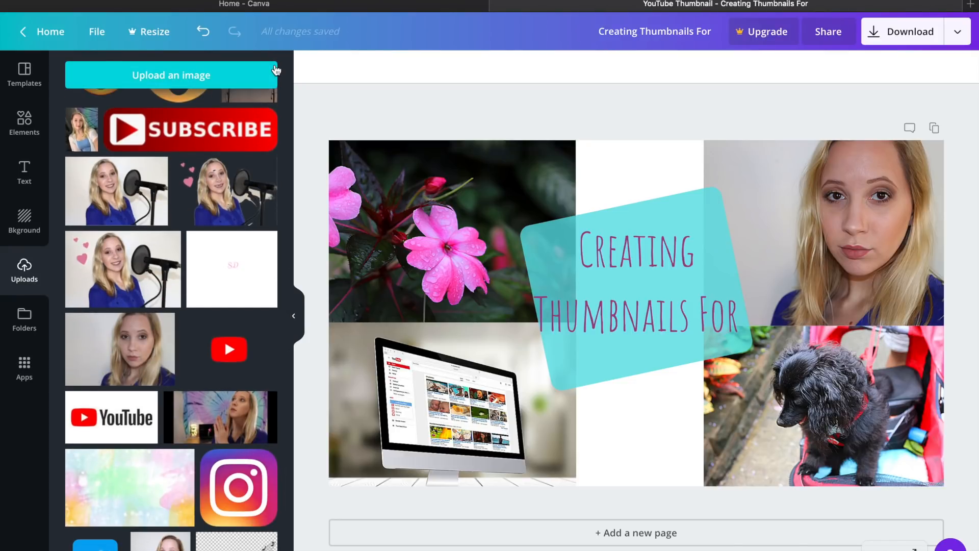
scroll(220, 148, "up", 15)
scroll(215, 153, "down", 1)
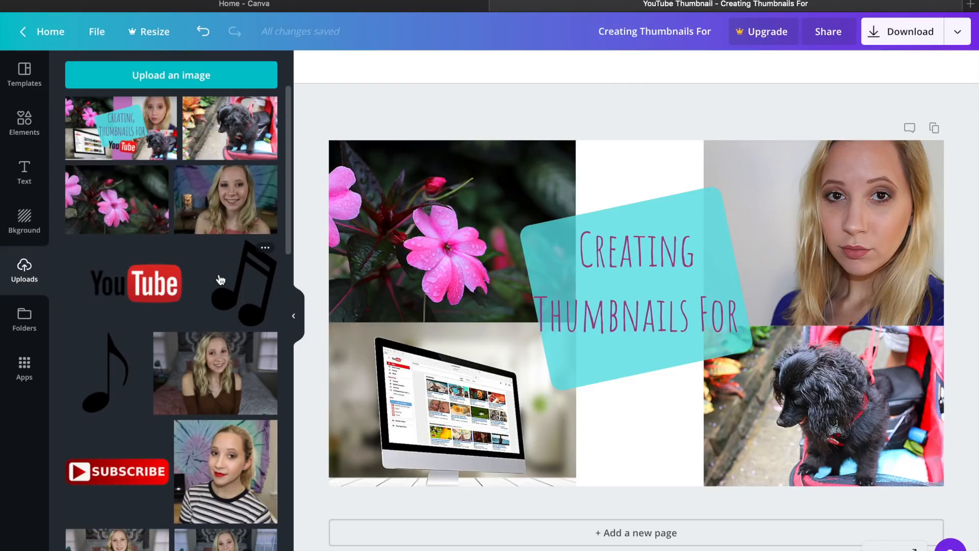
Switch to the Canva home browser tab, open Google there and search for "youtube logo"
left_click(351, 7)
key("super+l")
type("go")
key("Return")
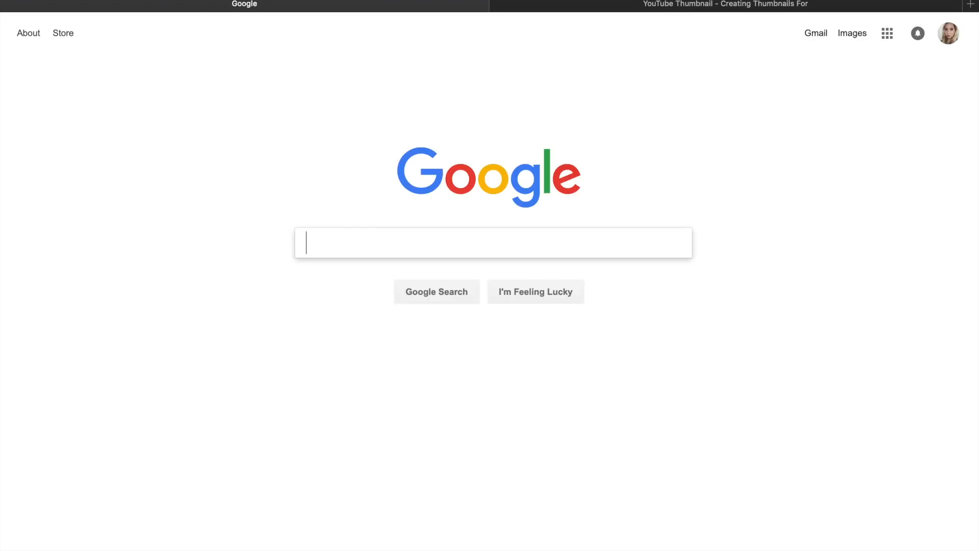
type("youtu")
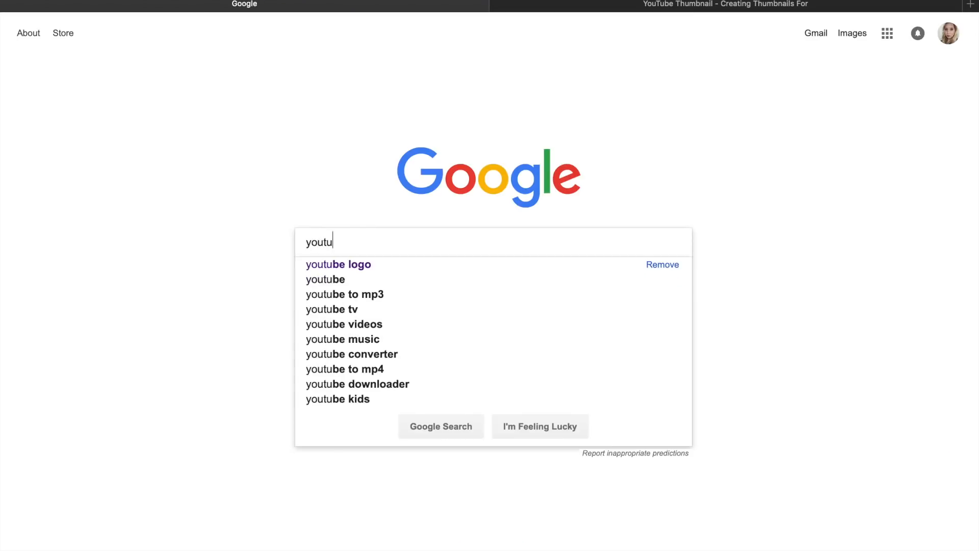
type("be lgo")
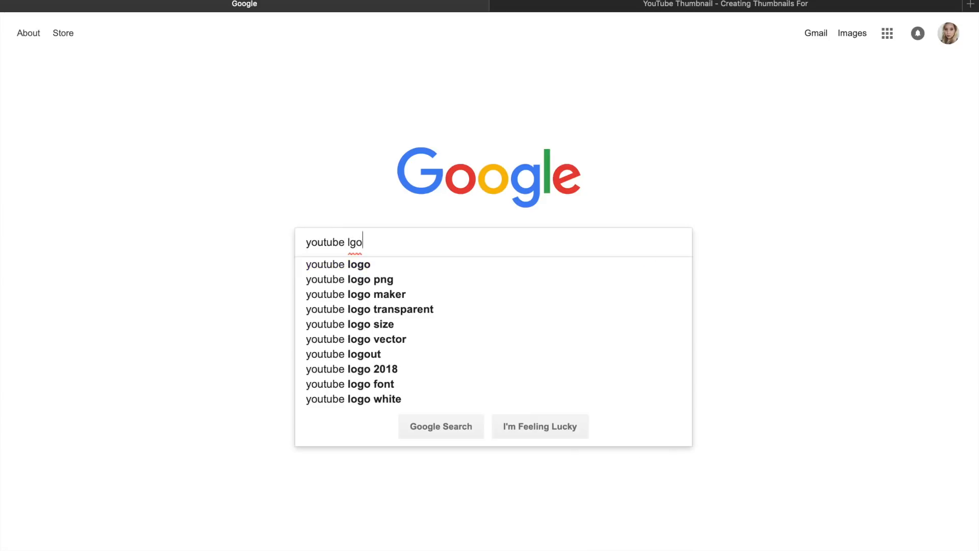
key("BackSpace")
key("BackSpace")
type("ogo")
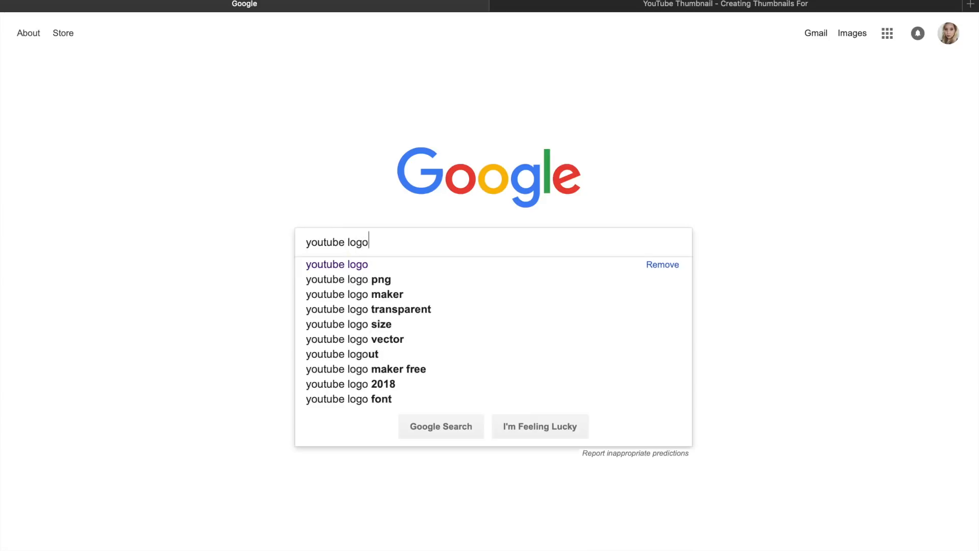
key("Return")
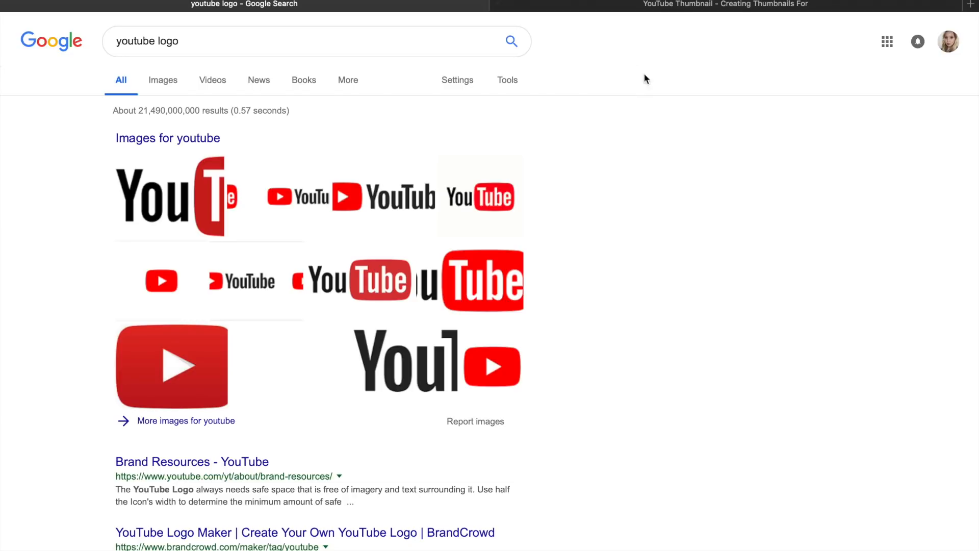
Browse the image results for the YouTube logo, filtered to those with a transparent background
left_click(166, 83)
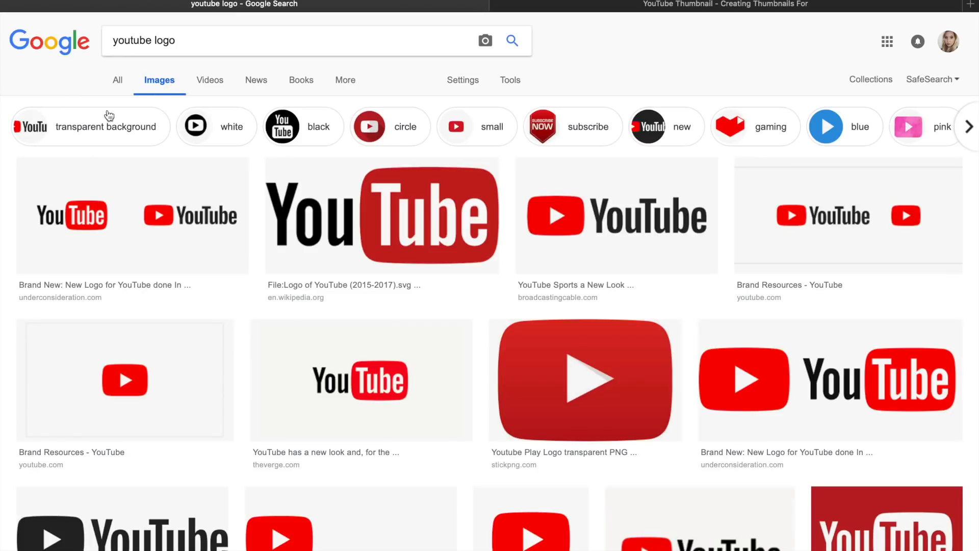
left_click(89, 134)
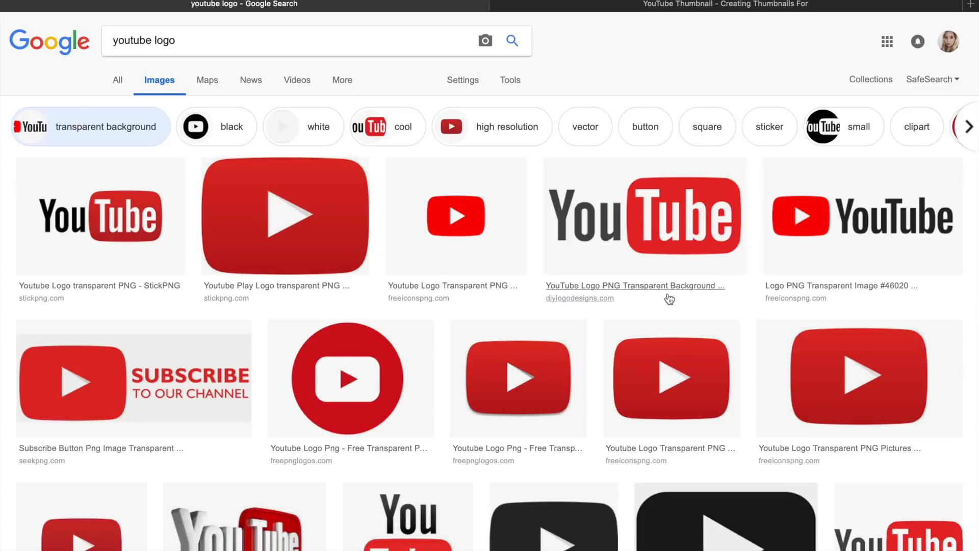
scroll(617, 432, "down", 3)
scroll(617, 432, "down", 1)
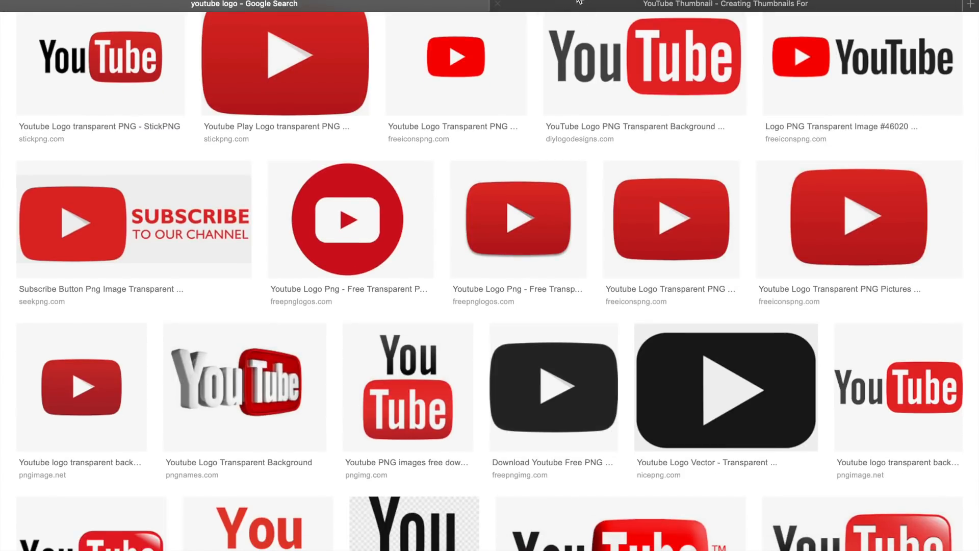
Switch to the Canva thumbnail tab, add the uploaded YouTube logo, scale it down and place it below the heading
left_click(595, 5)
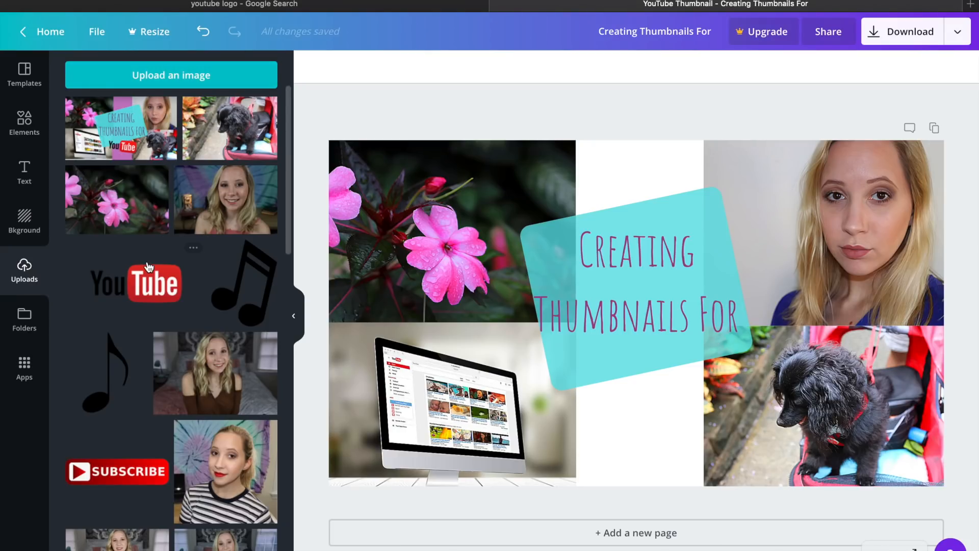
left_click_drag(136, 283, 612, 288)
left_click_drag(518, 253, 772, 412)
left_click_drag(873, 434, 635, 372)
Fit the YouTube logo into the strip between the lower photos and tilt it clockwise, slightly overlapping the turquoise shape's lower edge
left_click_drag(636, 462, 635, 429)
left_click_drag(550, 400, 572, 399)
left_click_drag(727, 397, 707, 396)
left_click_drag(639, 444, 629, 446)
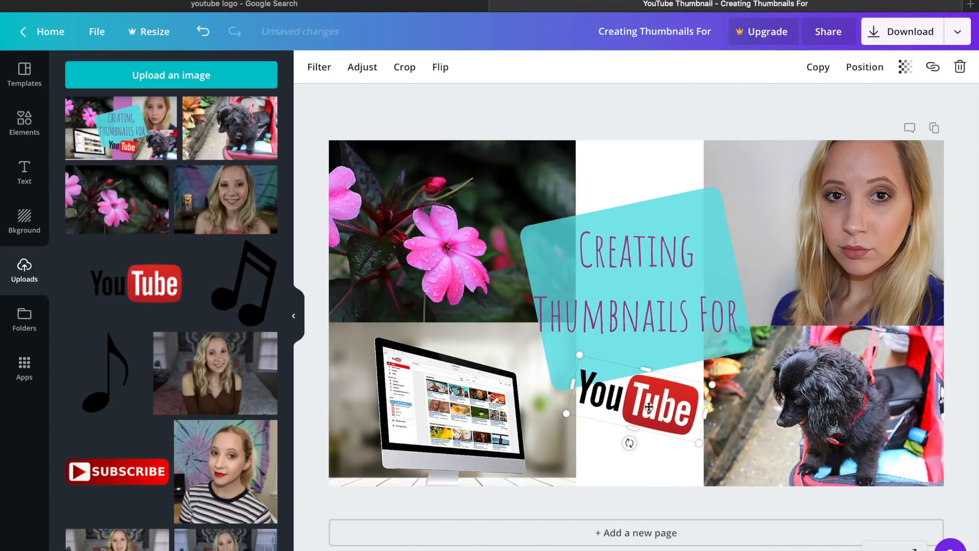
left_click_drag(649, 406, 653, 392)
left_click(683, 125)
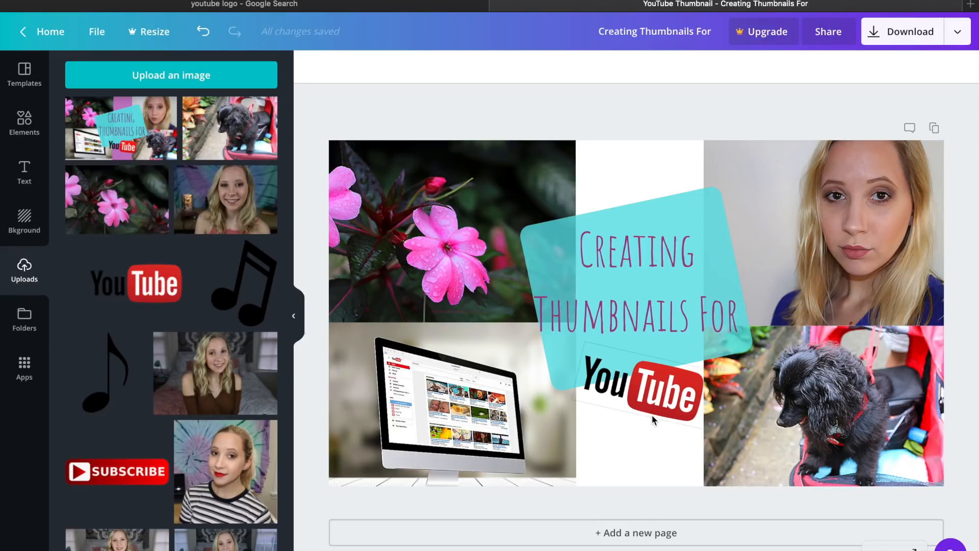
Fill the white page background with the heading's dark magenta, #a24390
left_click(654, 164)
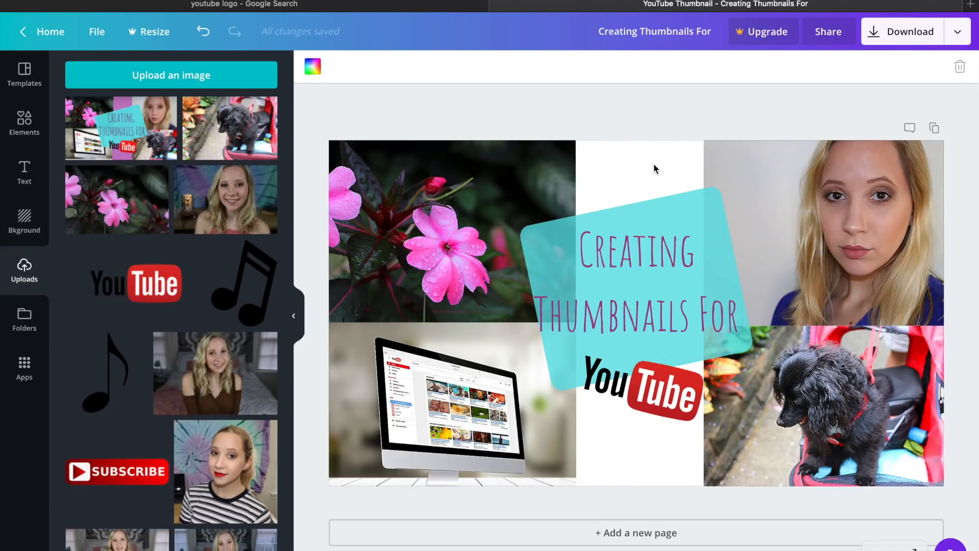
left_click(312, 73)
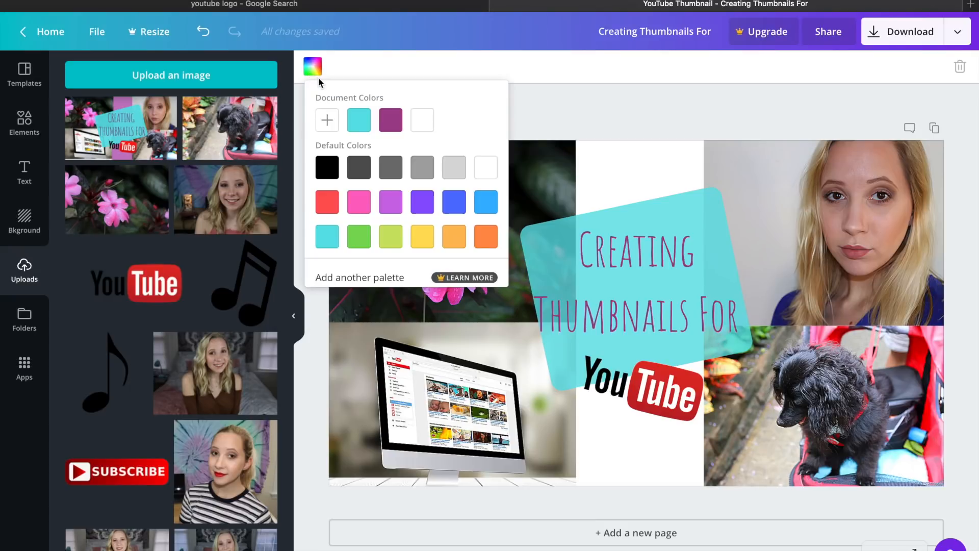
left_click(391, 120)
left_click(624, 76)
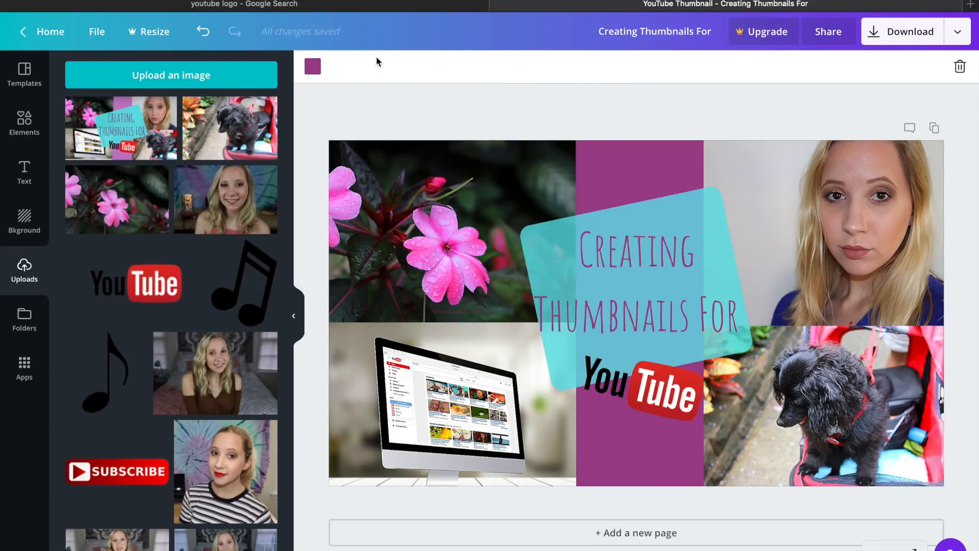
left_click(309, 66)
left_click(321, 116)
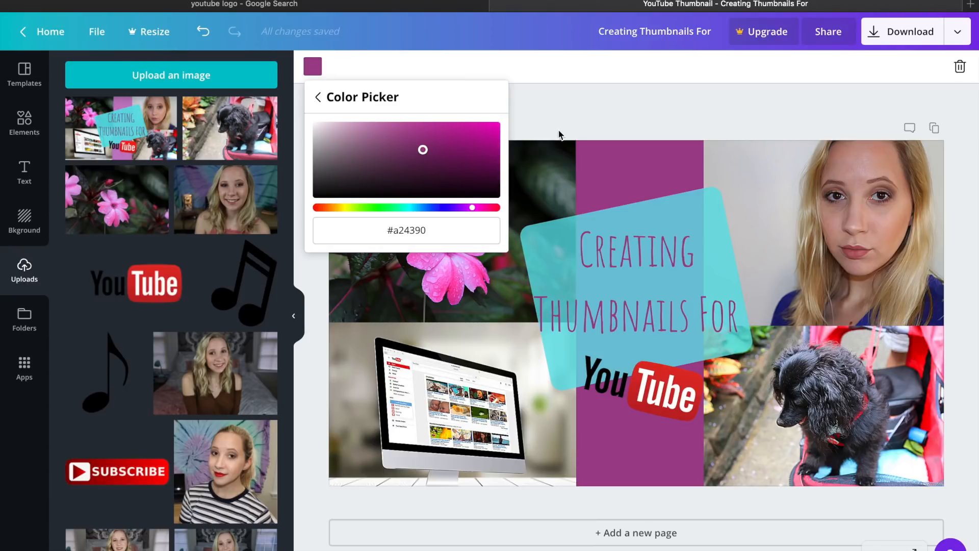
left_click(575, 116)
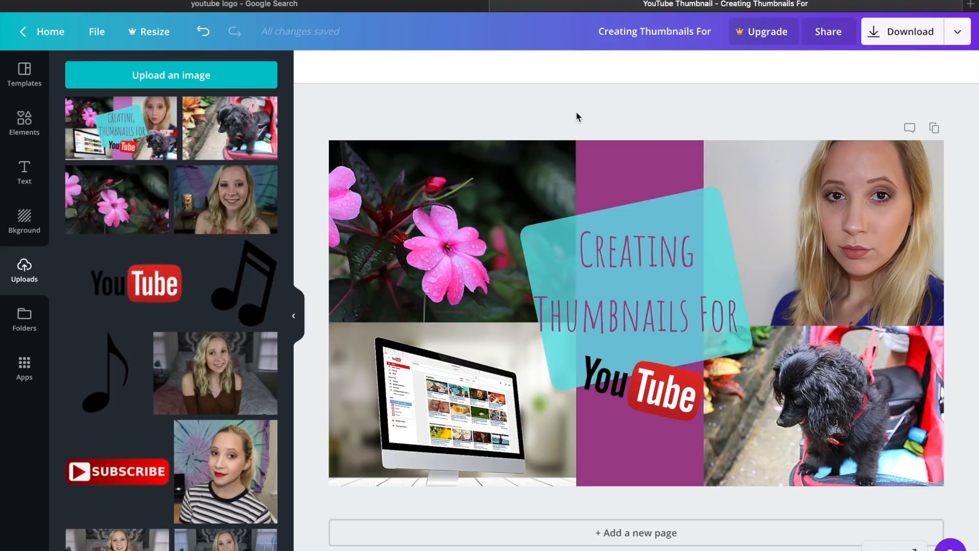
Set the page background to a custom lighter pink, #cf6bbc
left_click(618, 145)
left_click(313, 67)
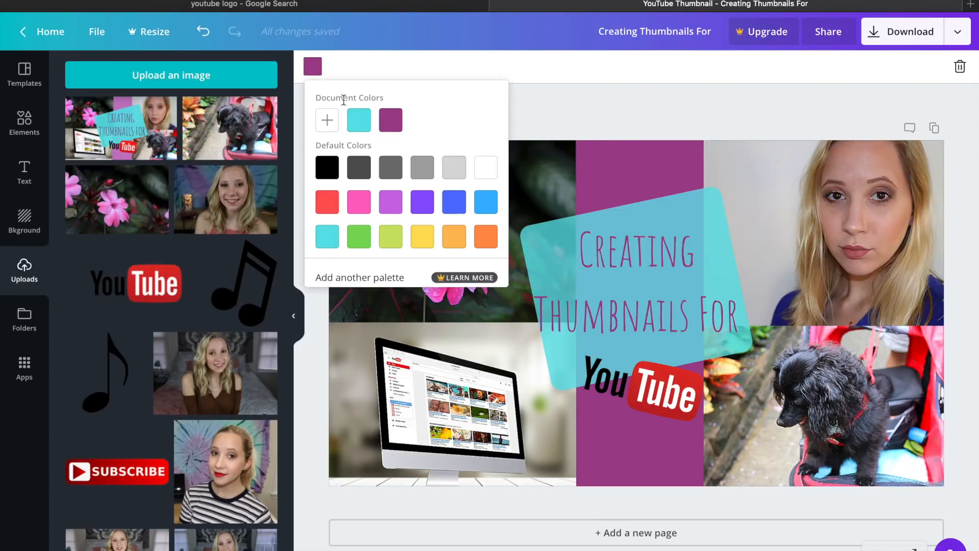
left_click(327, 120)
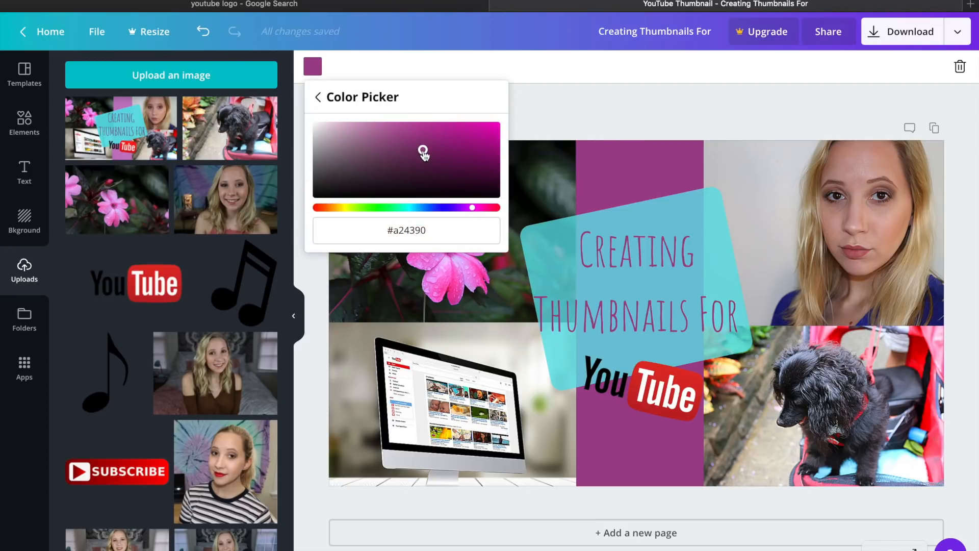
left_click_drag(428, 150, 402, 135)
left_click(566, 108)
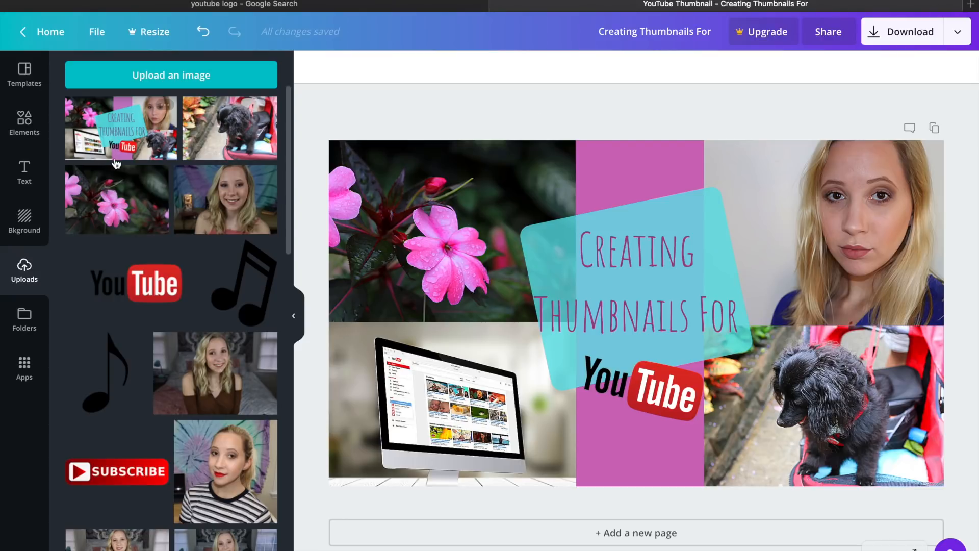
Add the recently used white line element and stretch it along the thumbnail's full top edge as a border
left_click(29, 135)
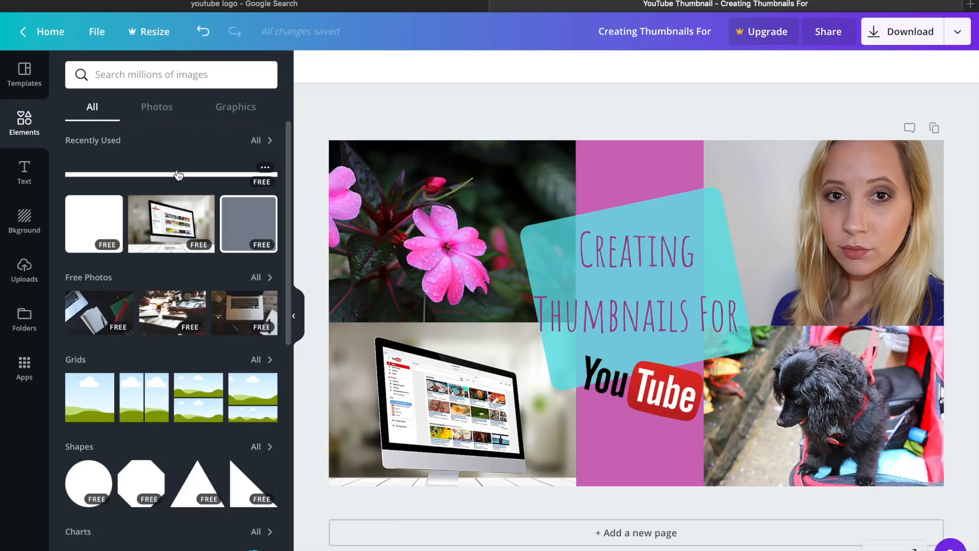
left_click(214, 175)
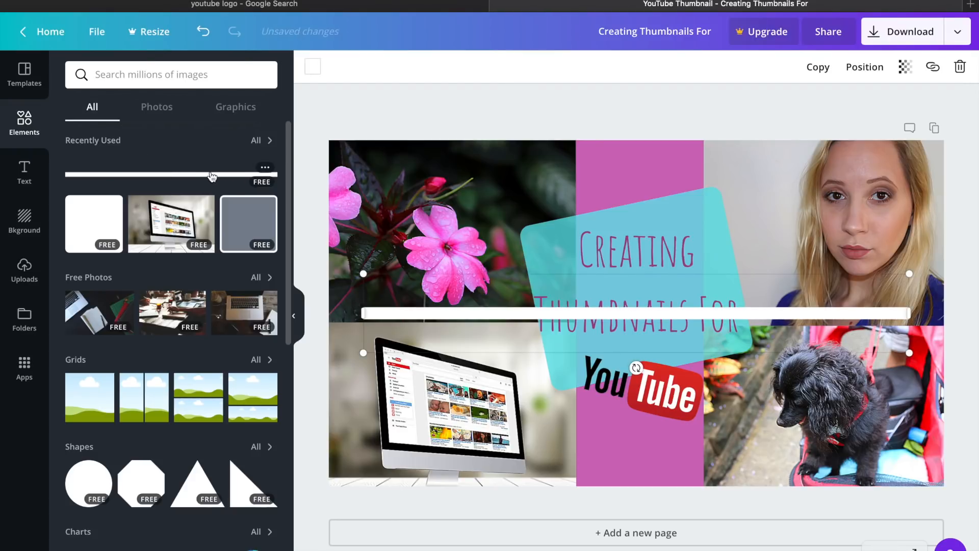
left_click_drag(610, 312, 564, 148)
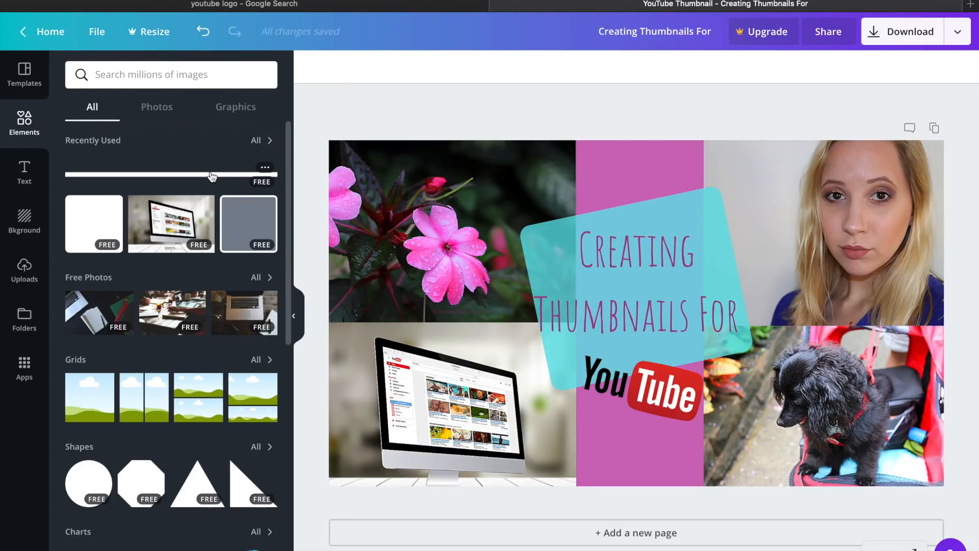
left_click(213, 176)
left_click_drag(610, 312, 563, 146)
left_click_drag(858, 146, 955, 138)
Place a second white line along the thumbnail's bottom edge and stretch it to the full width
left_click(611, 315)
left_click_drag(610, 314, 563, 483)
left_click_drag(861, 482, 953, 483)
Rotate two more white lines to vertical and place them along the thumbnail's left and right edges to complete the border
left_click(689, 313)
left_click_drag(636, 367, 582, 313)
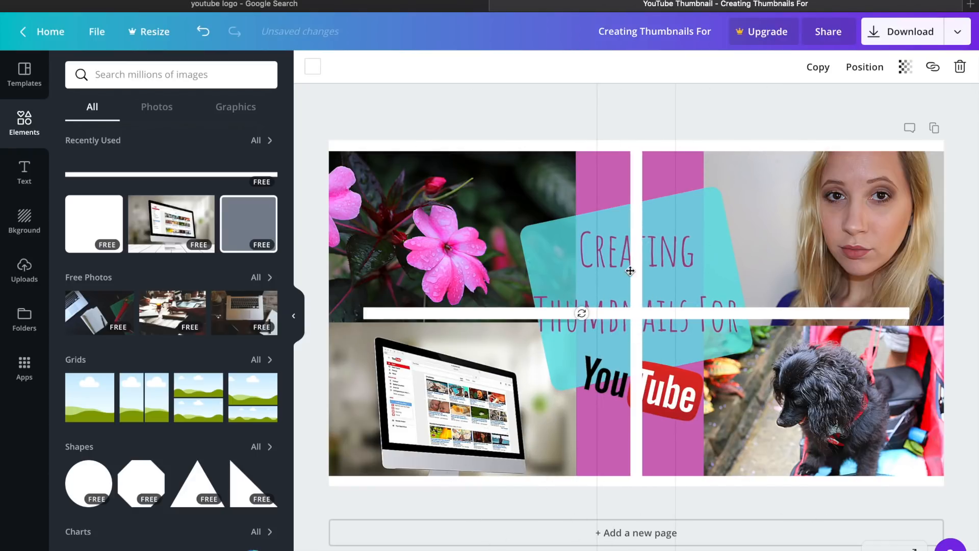
left_click_drag(630, 271, 329, 271)
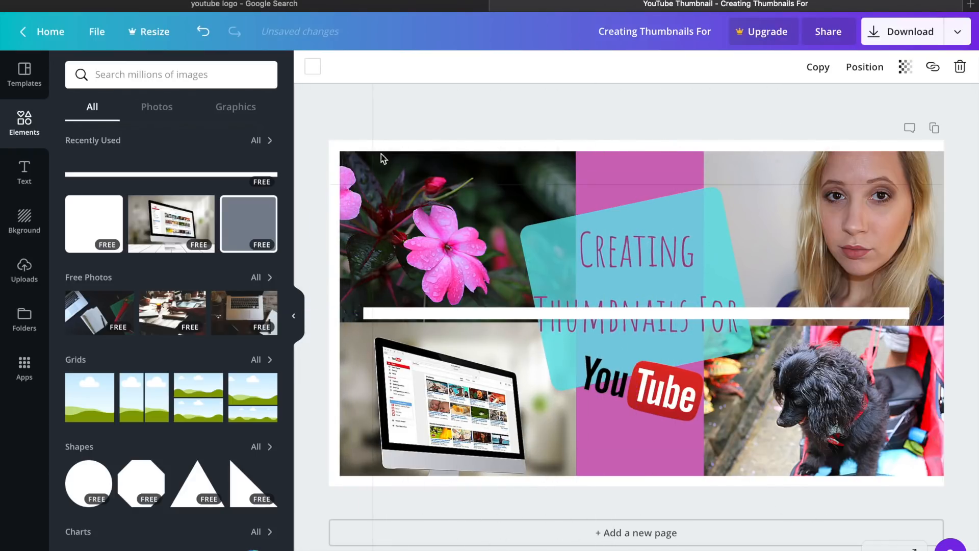
left_click(575, 313)
left_click_drag(637, 367, 597, 313)
left_click_drag(632, 284, 936, 283)
Recolour the top border line to a custom muted mauve
left_click(308, 67)
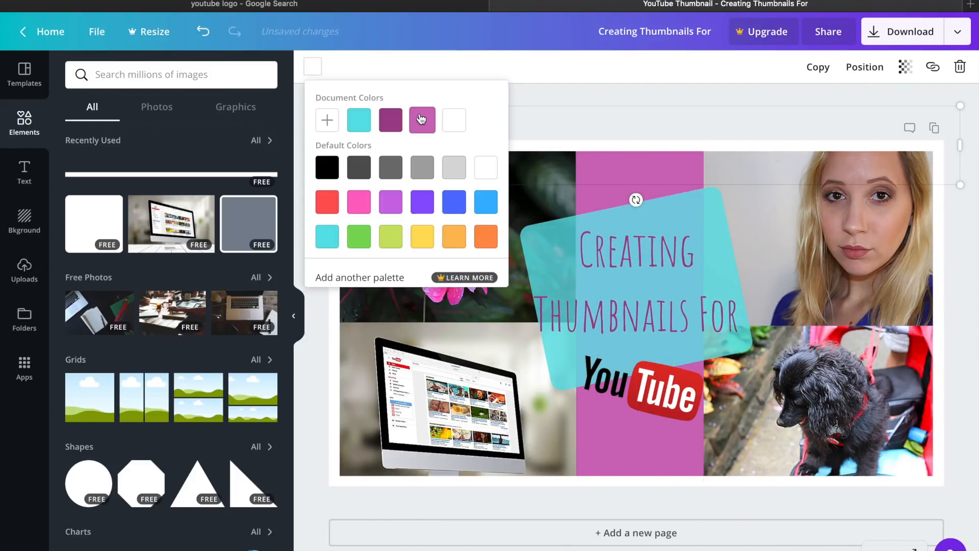
left_click(421, 119)
left_click(421, 119)
mouse_move(390, 148)
left_mouse_down()
mouse_move(402, 133)
mouse_move(394, 148)
mouse_move(382, 141)
left_mouse_up()
left_click(584, 106)
Recolour the left border line with the same muted mauve from the document colours
left_click(335, 172)
left_click(315, 70)
left_click(603, 100)
left_click(334, 239)
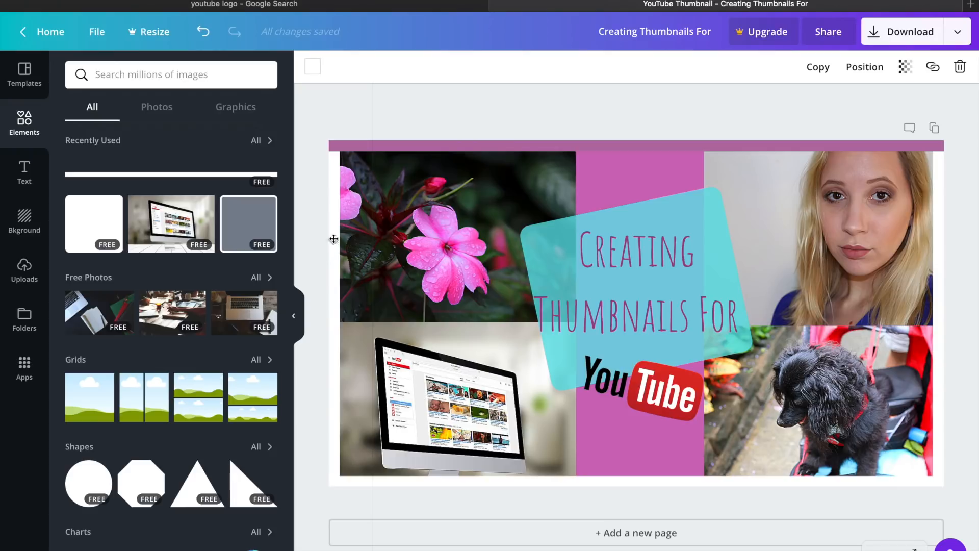
left_click(313, 67)
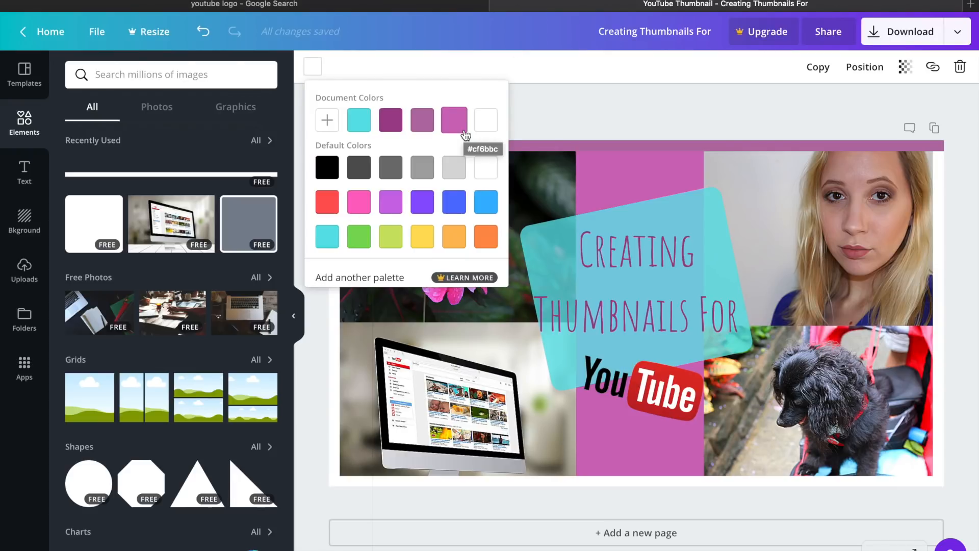
left_click(422, 120)
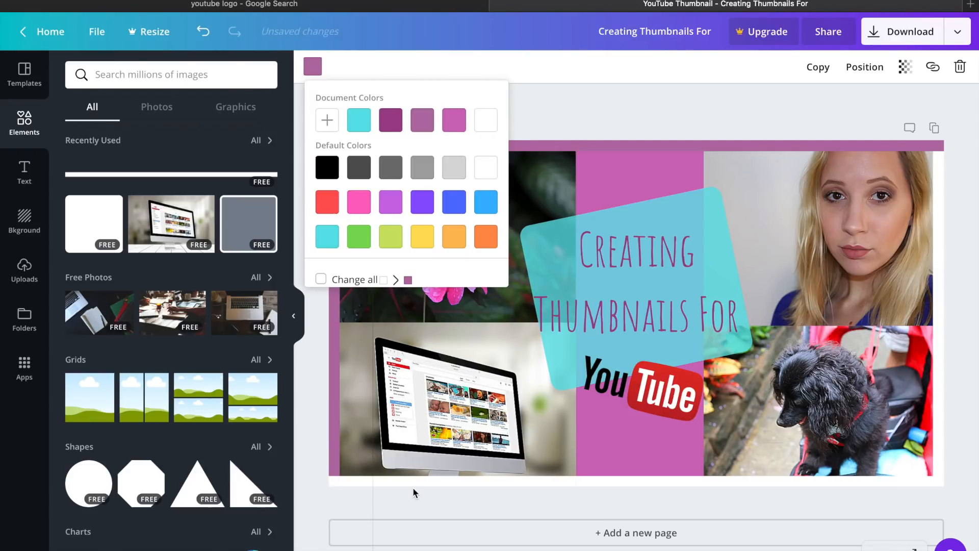
Recolour the bottom and right border lines with the muted mauve document colour
left_click(413, 484)
left_click(312, 67)
left_click(423, 120)
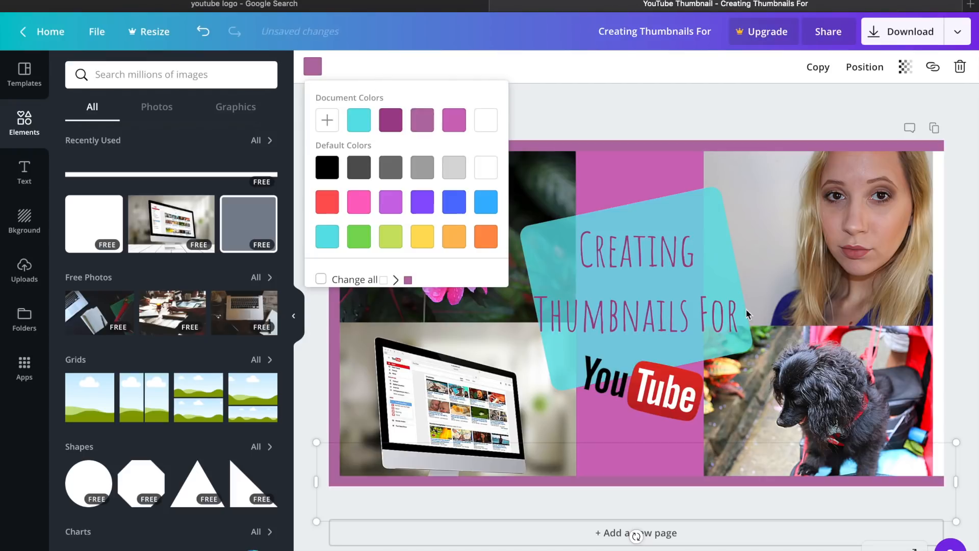
left_click(937, 332)
left_click(313, 66)
left_click(422, 121)
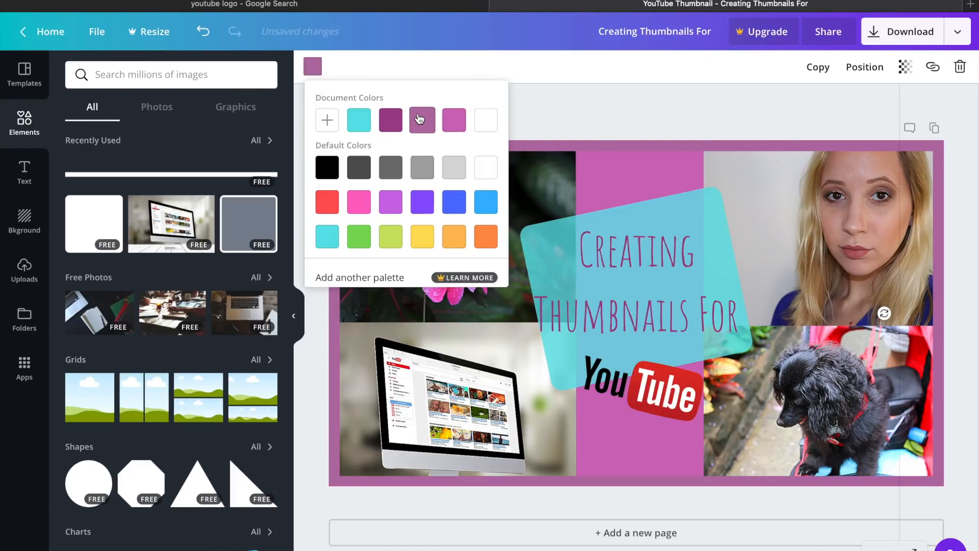
left_click(646, 131)
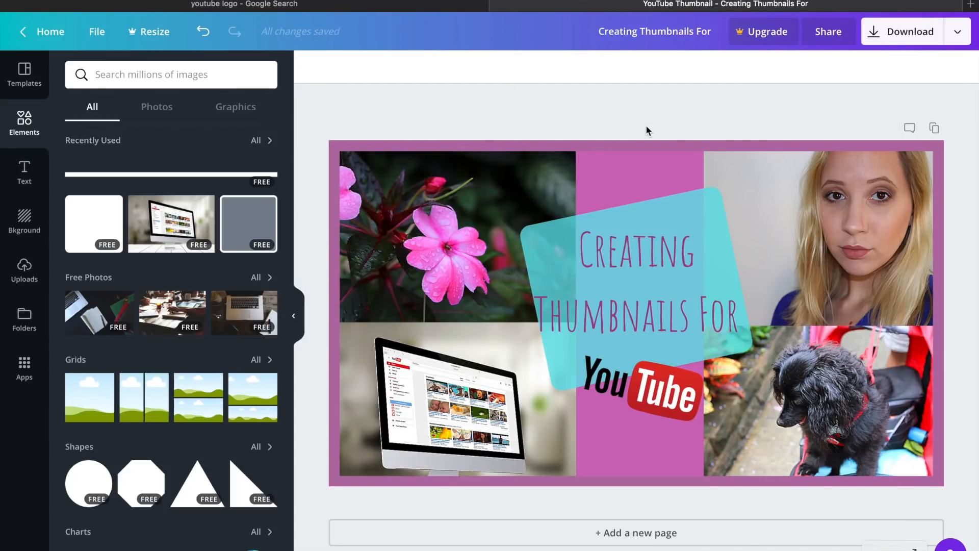